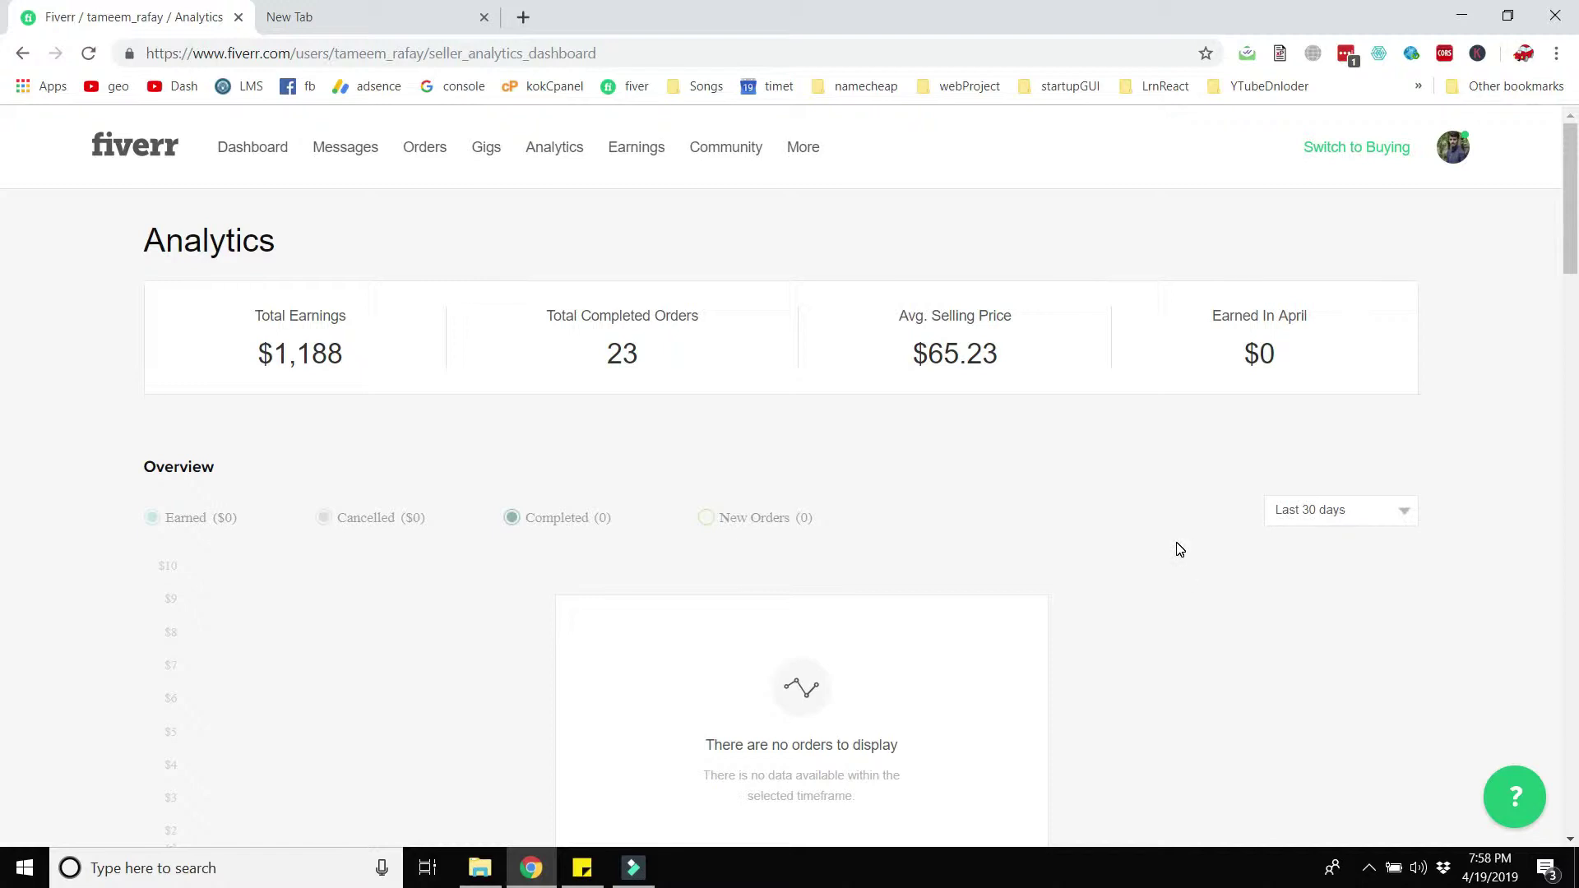
Open My Profile from the avatar menu to see the seller's four active gigs.
left_click(1454, 158)
left_click(1361, 200)
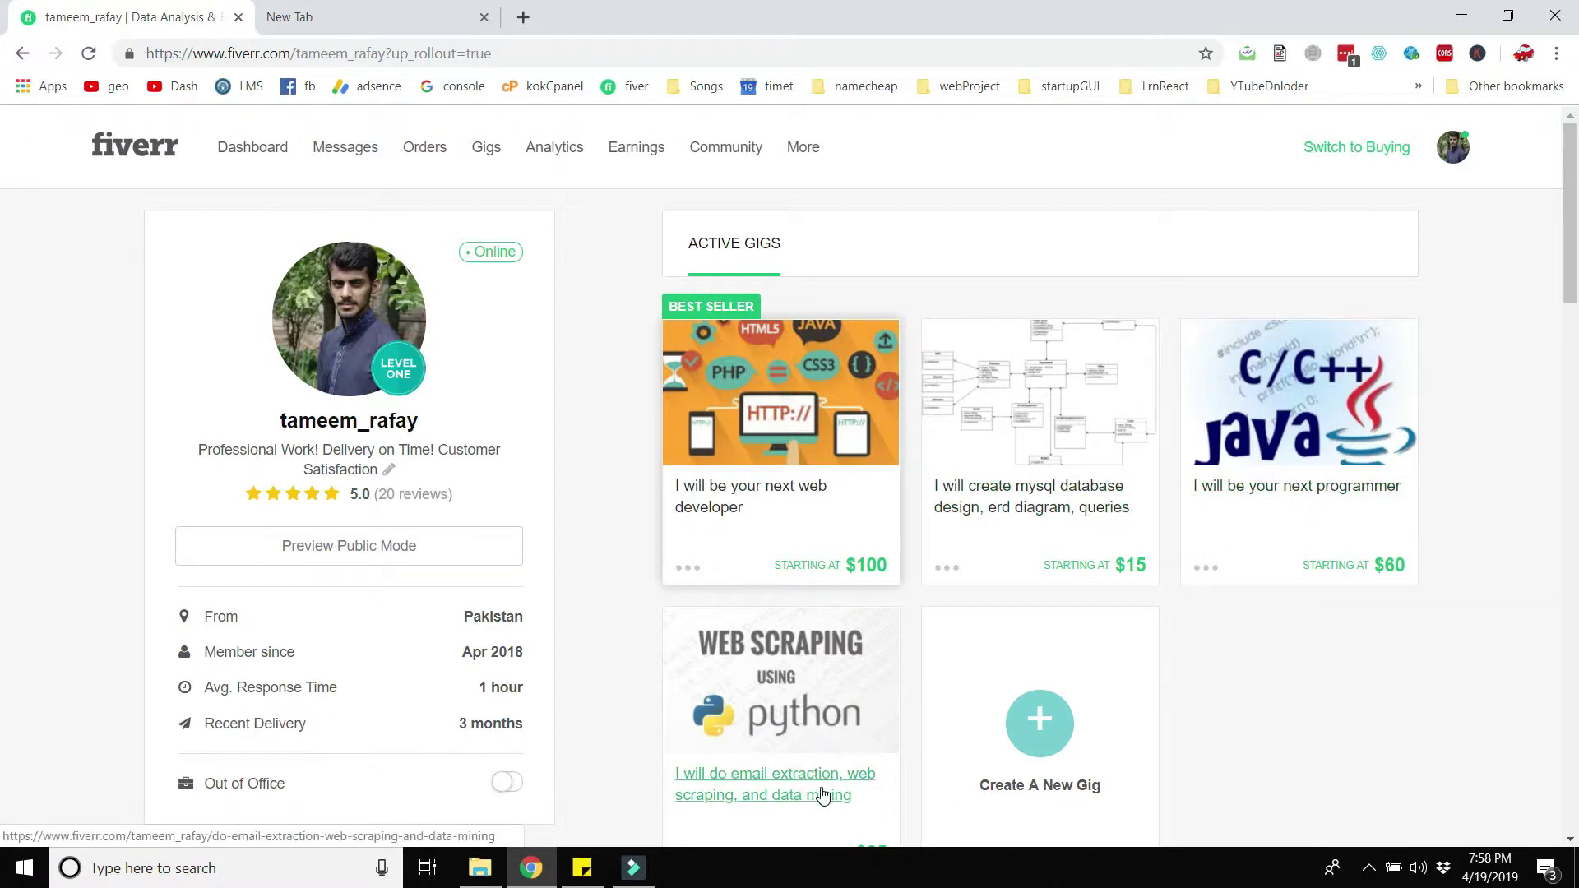
Open the 'I Will Be Your Next Web Developer' gig and scroll through its $100 Basic package page.
left_click(769, 402)
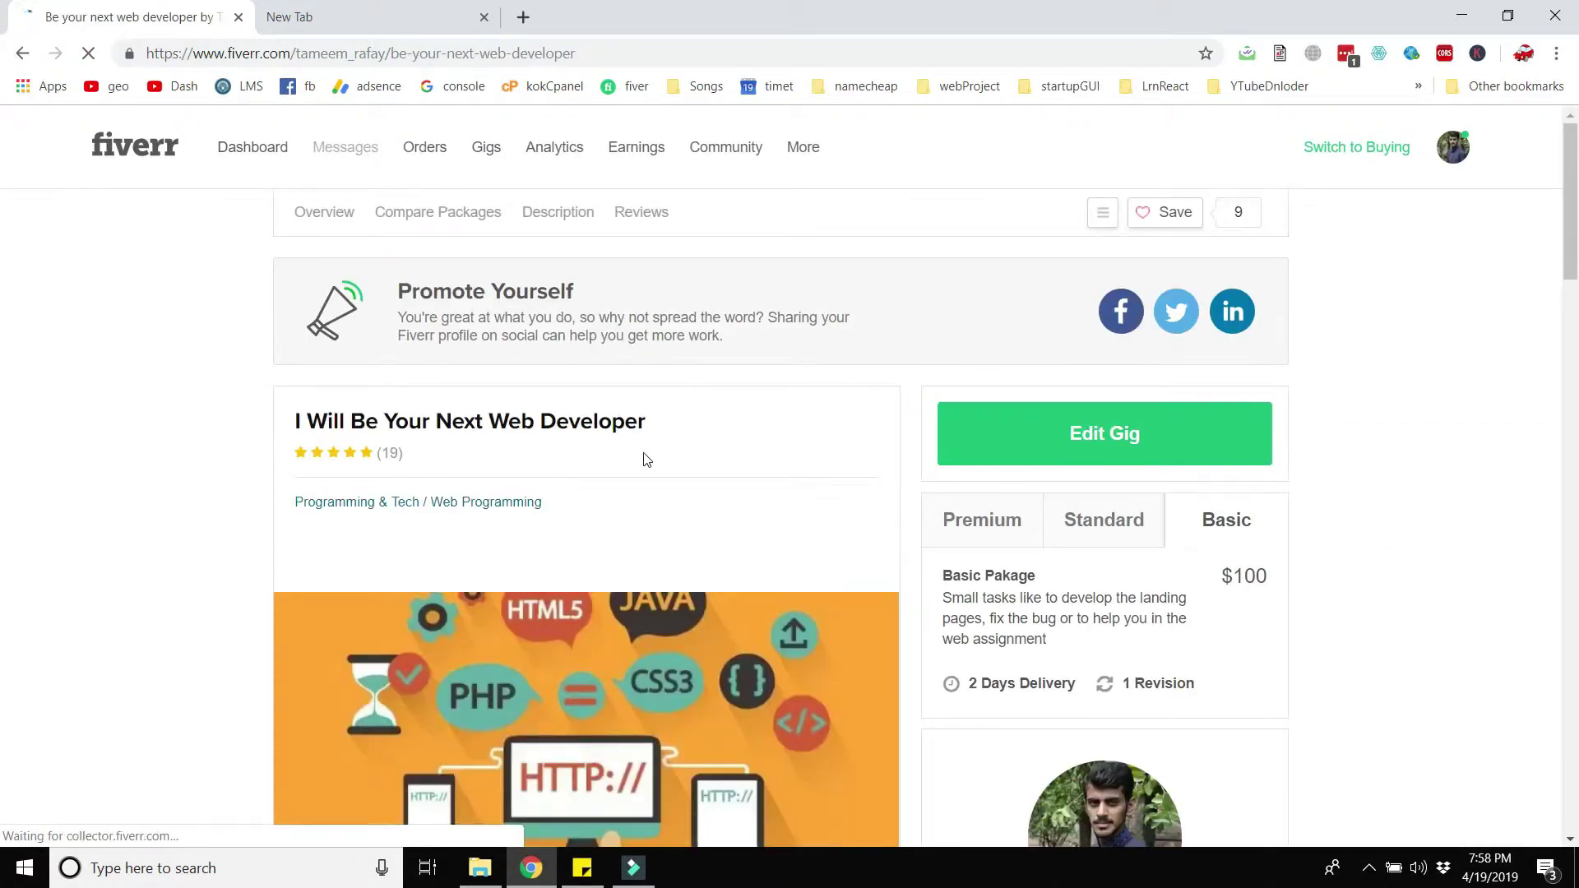
scroll(664, 416, "down", 4)
scroll(665, 413, "up", 4)
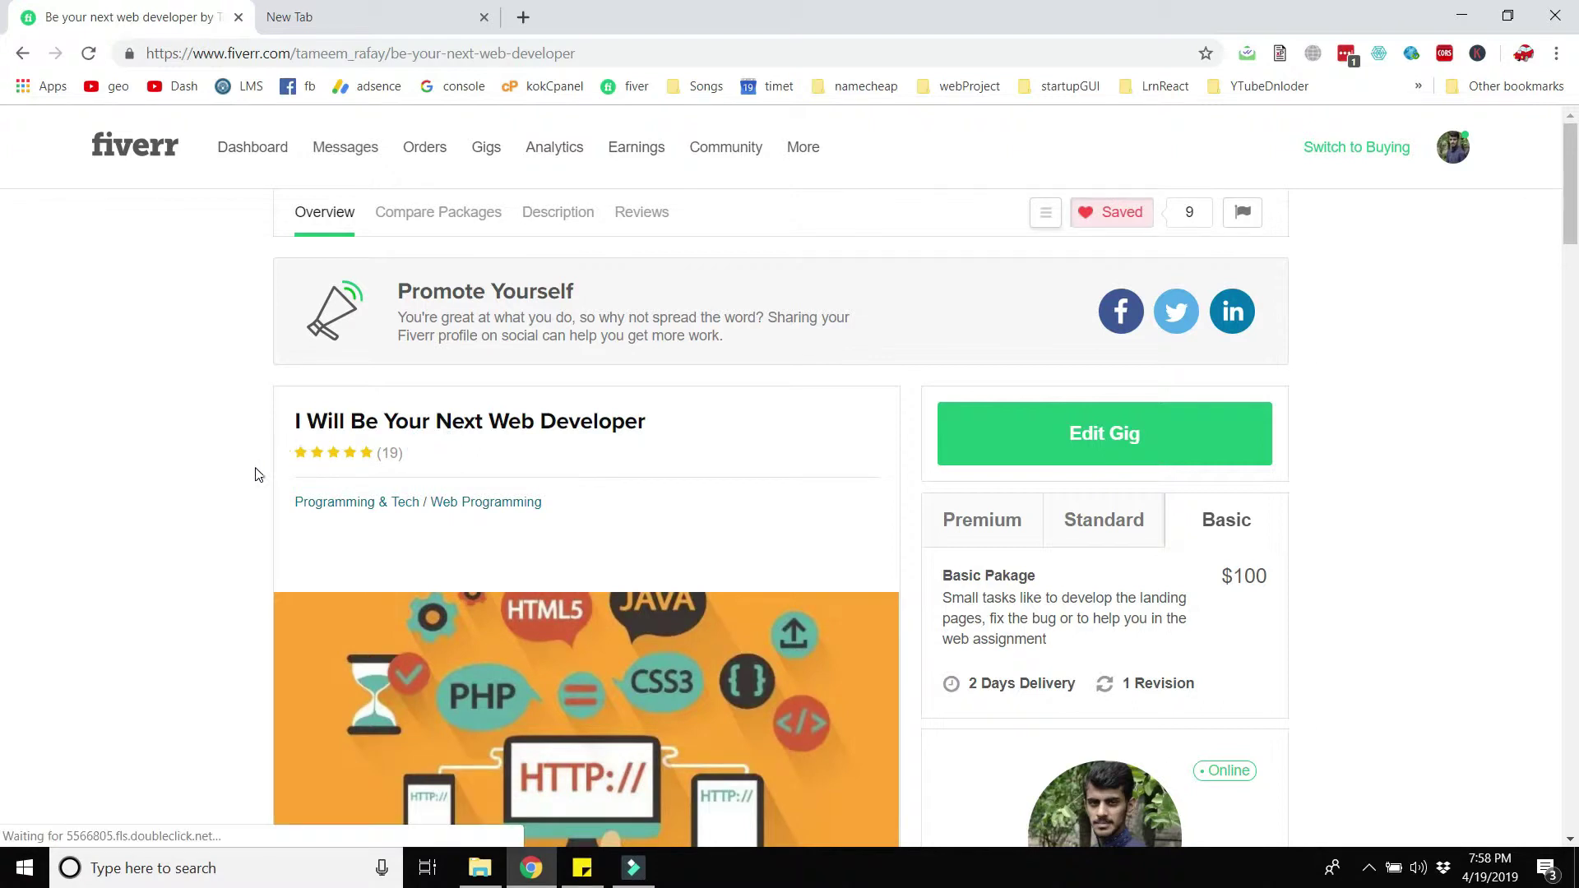
scroll(259, 474, "down", 9)
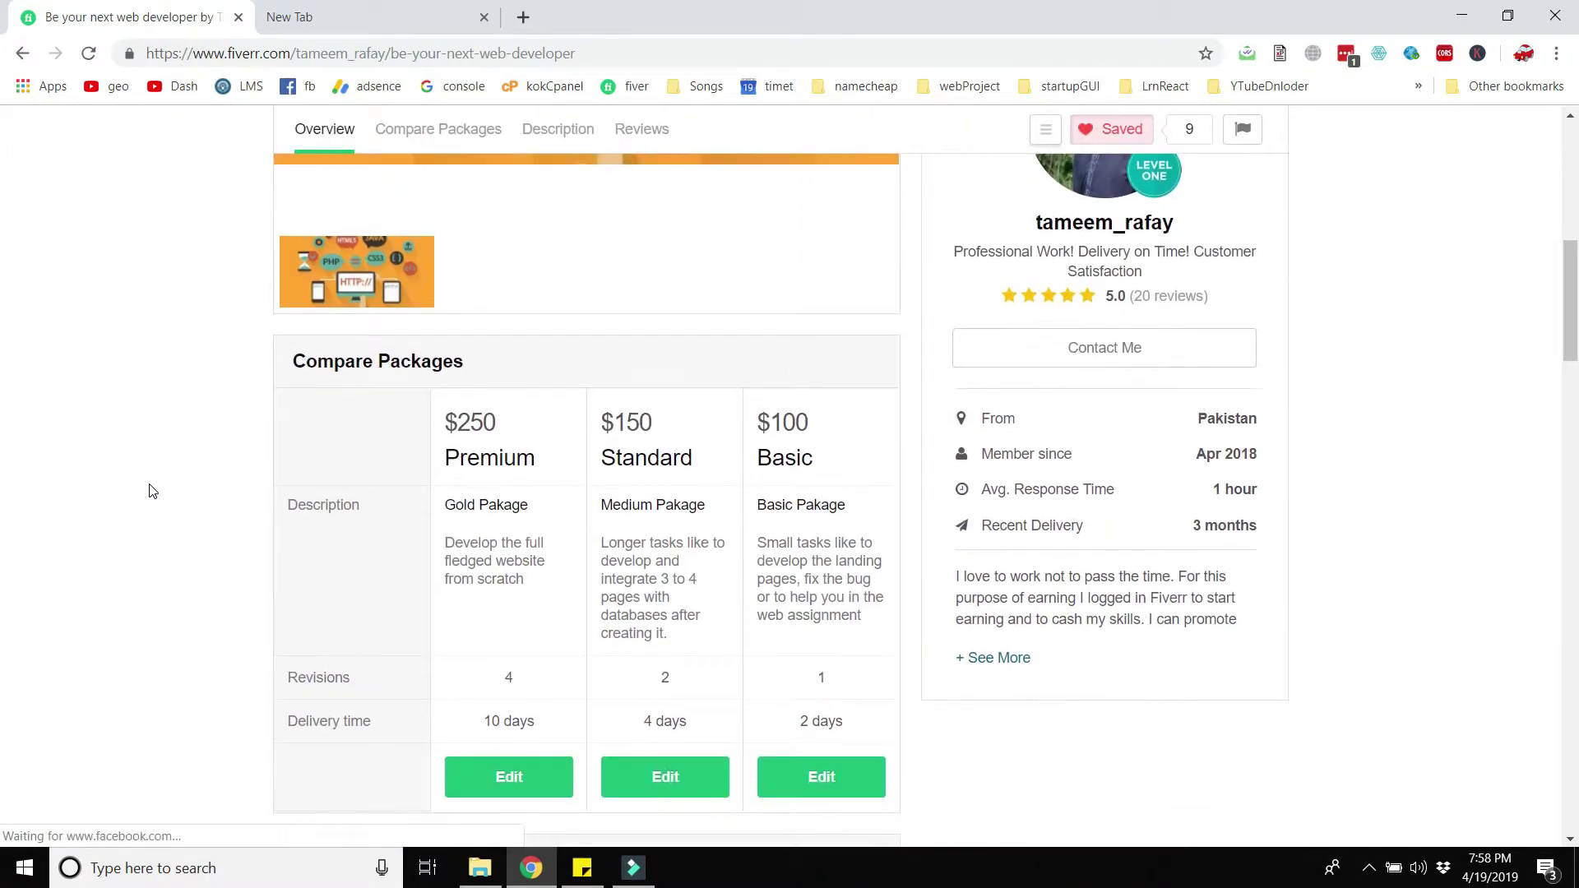
scroll(152, 491, "up", 10)
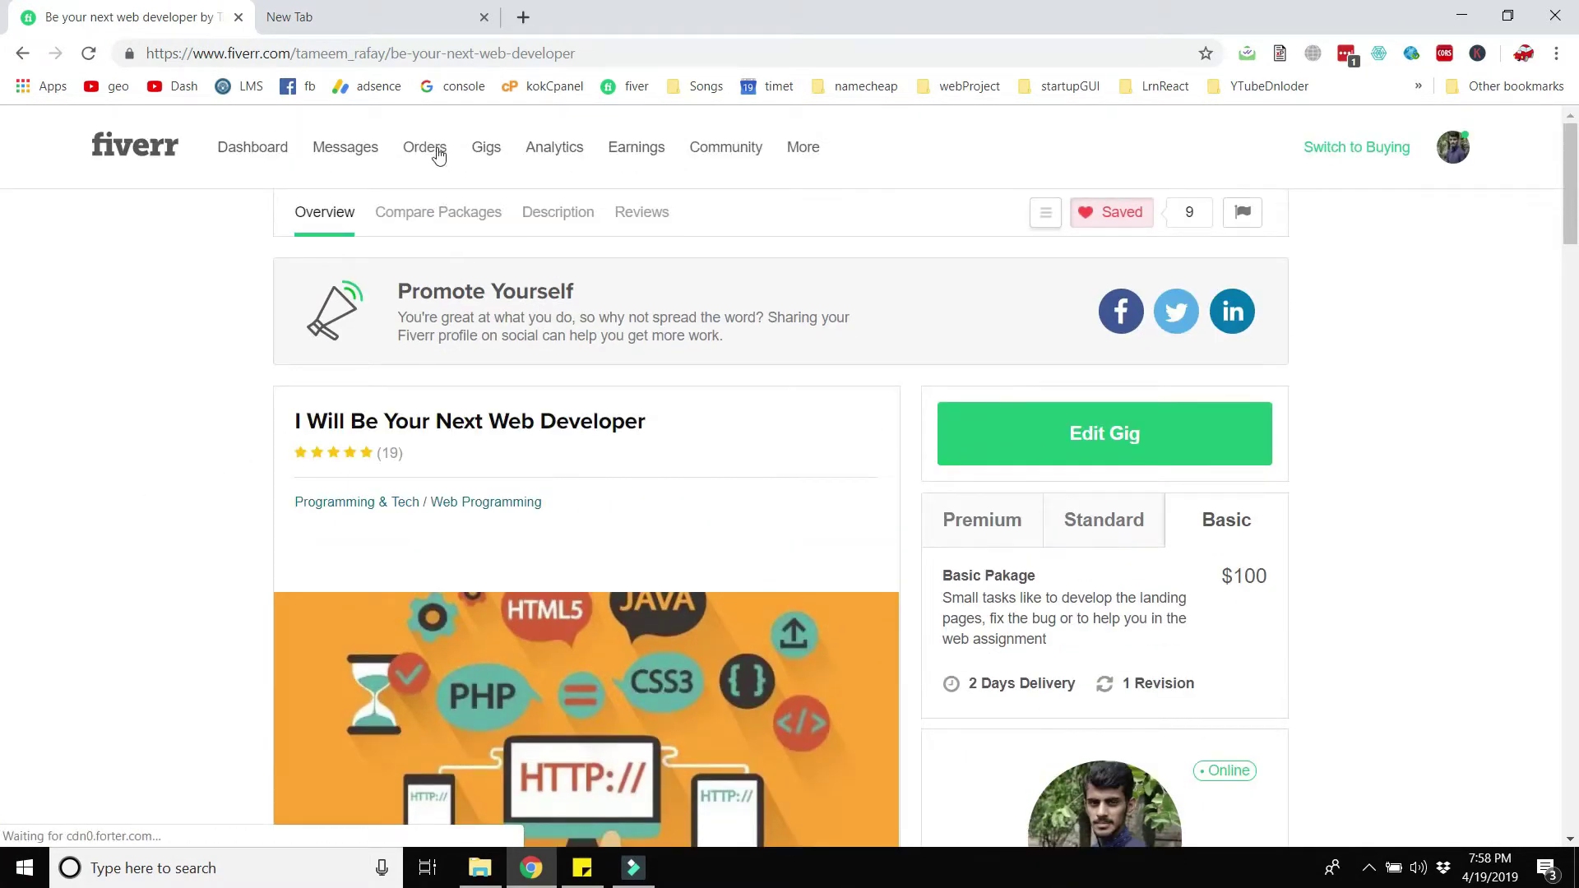
Filter Manage Sales to completed orders, load older ones, and highlight the $60 Jun 28, 2018 total.
left_click(437, 153)
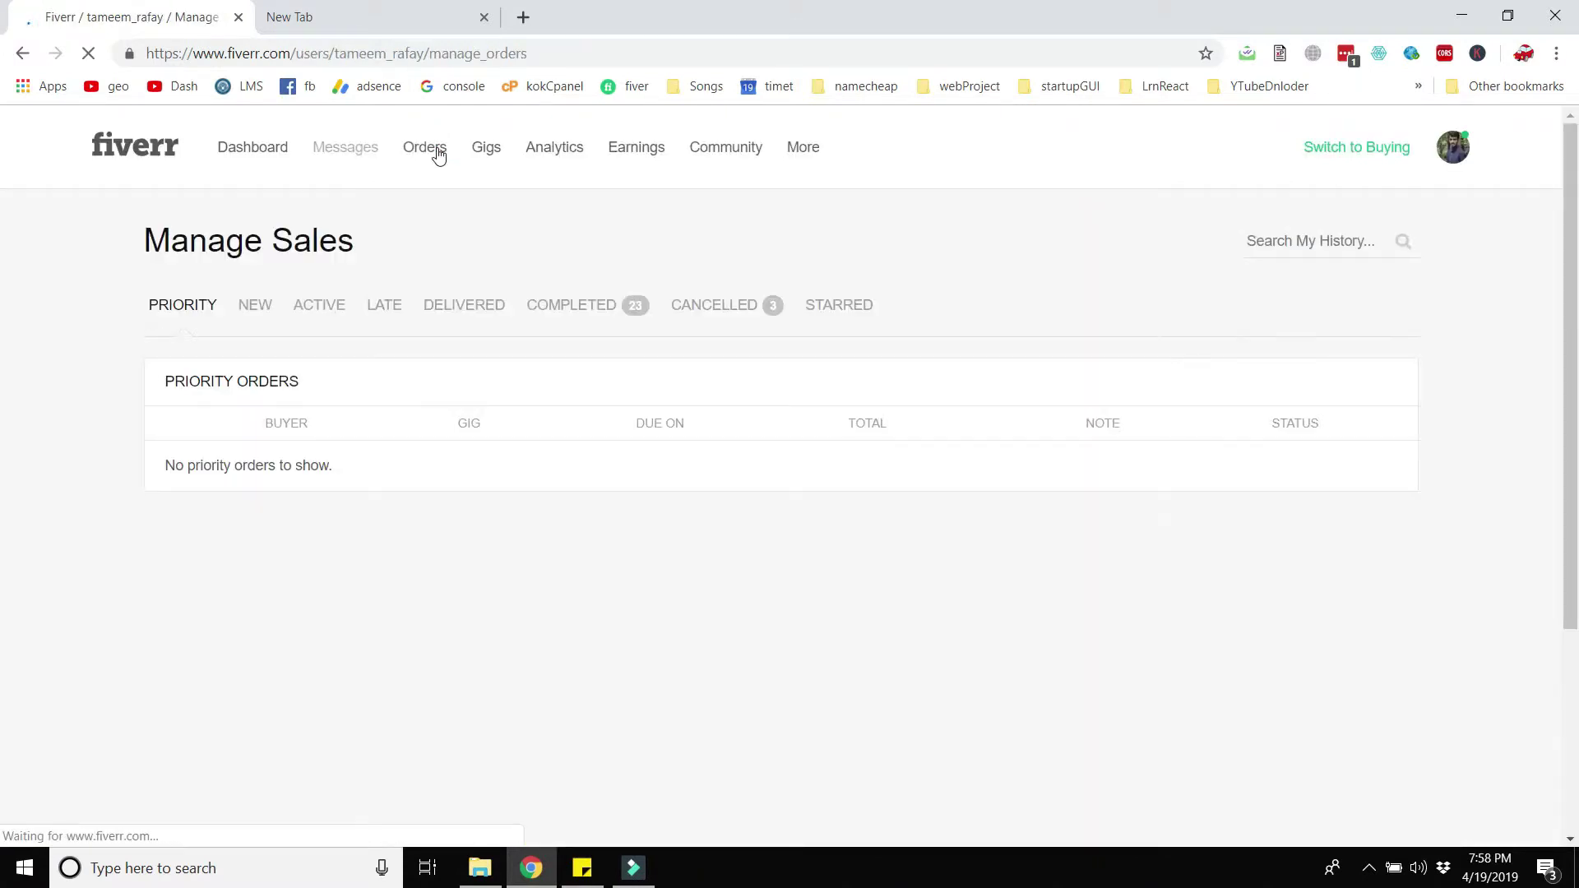
left_click(570, 311)
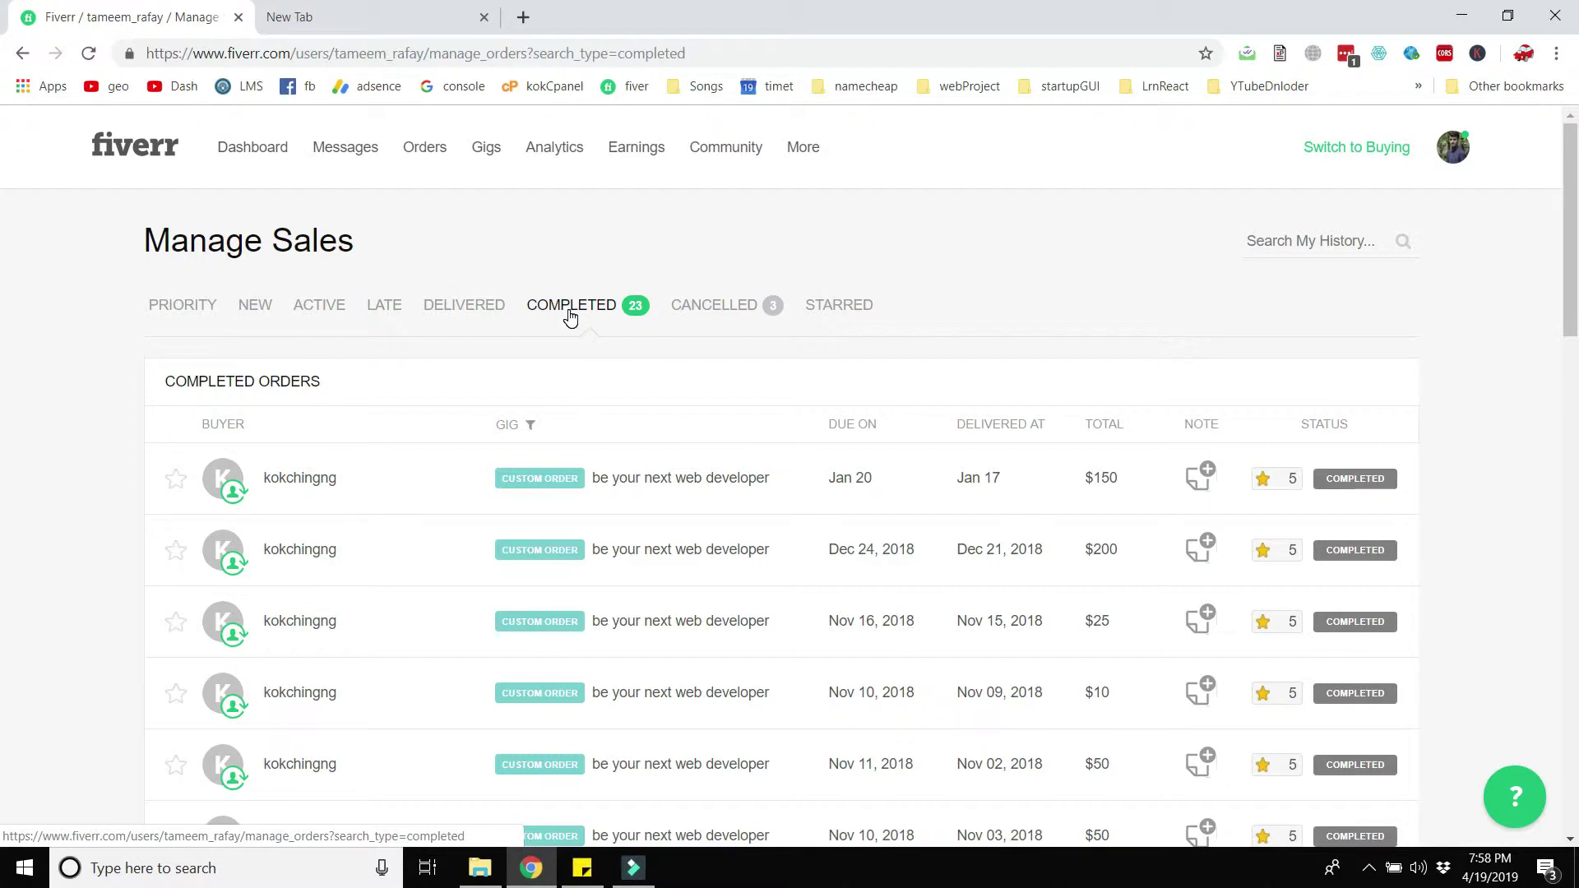
scroll(570, 316, "down", 15)
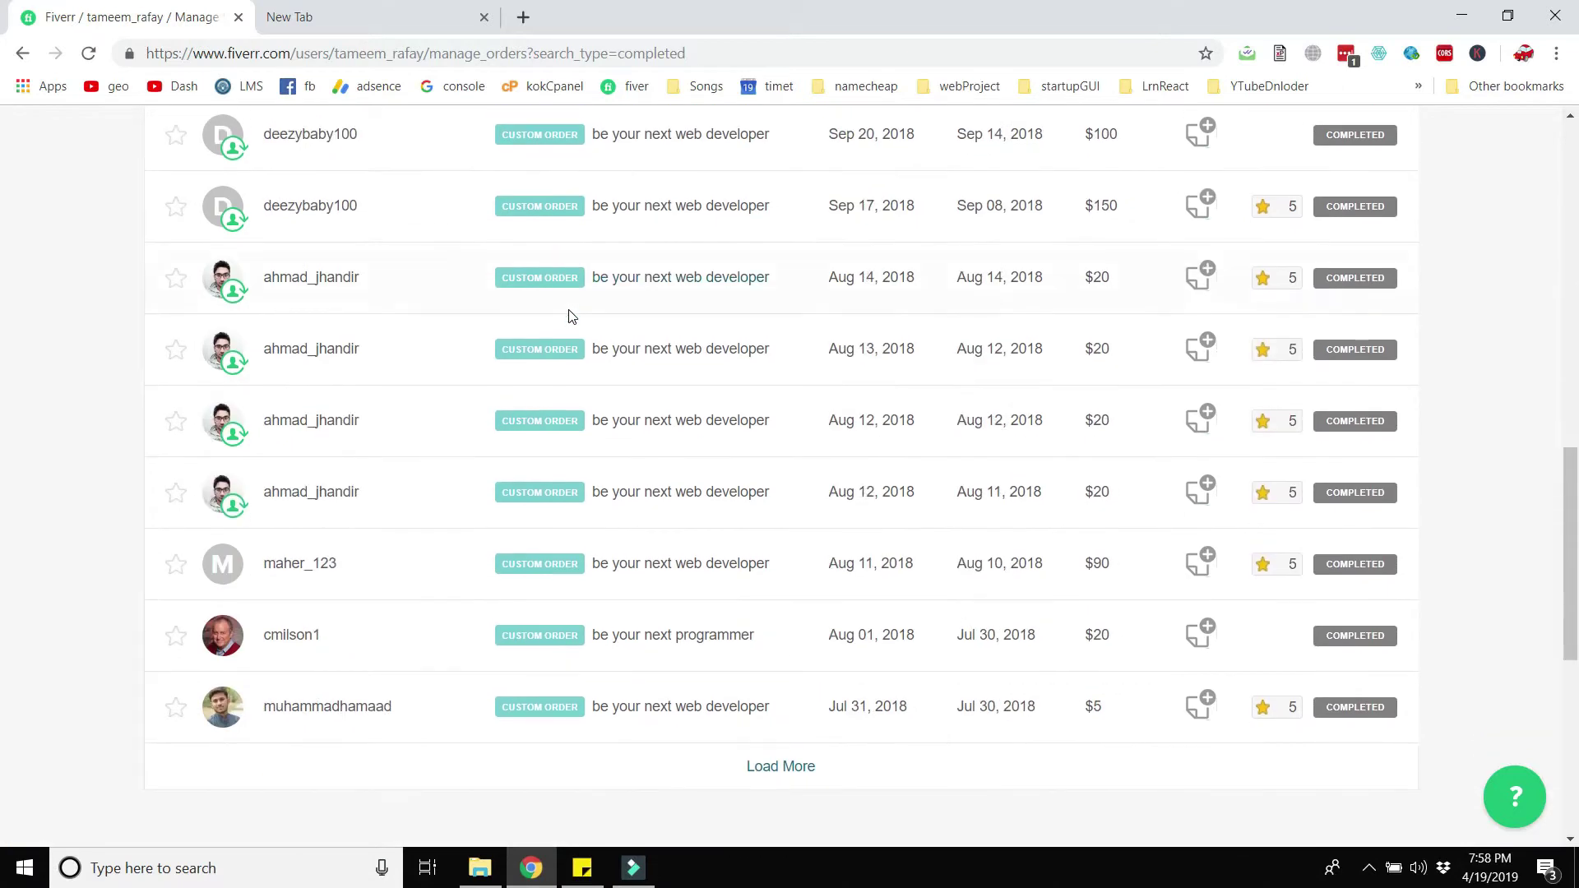
left_click(781, 663)
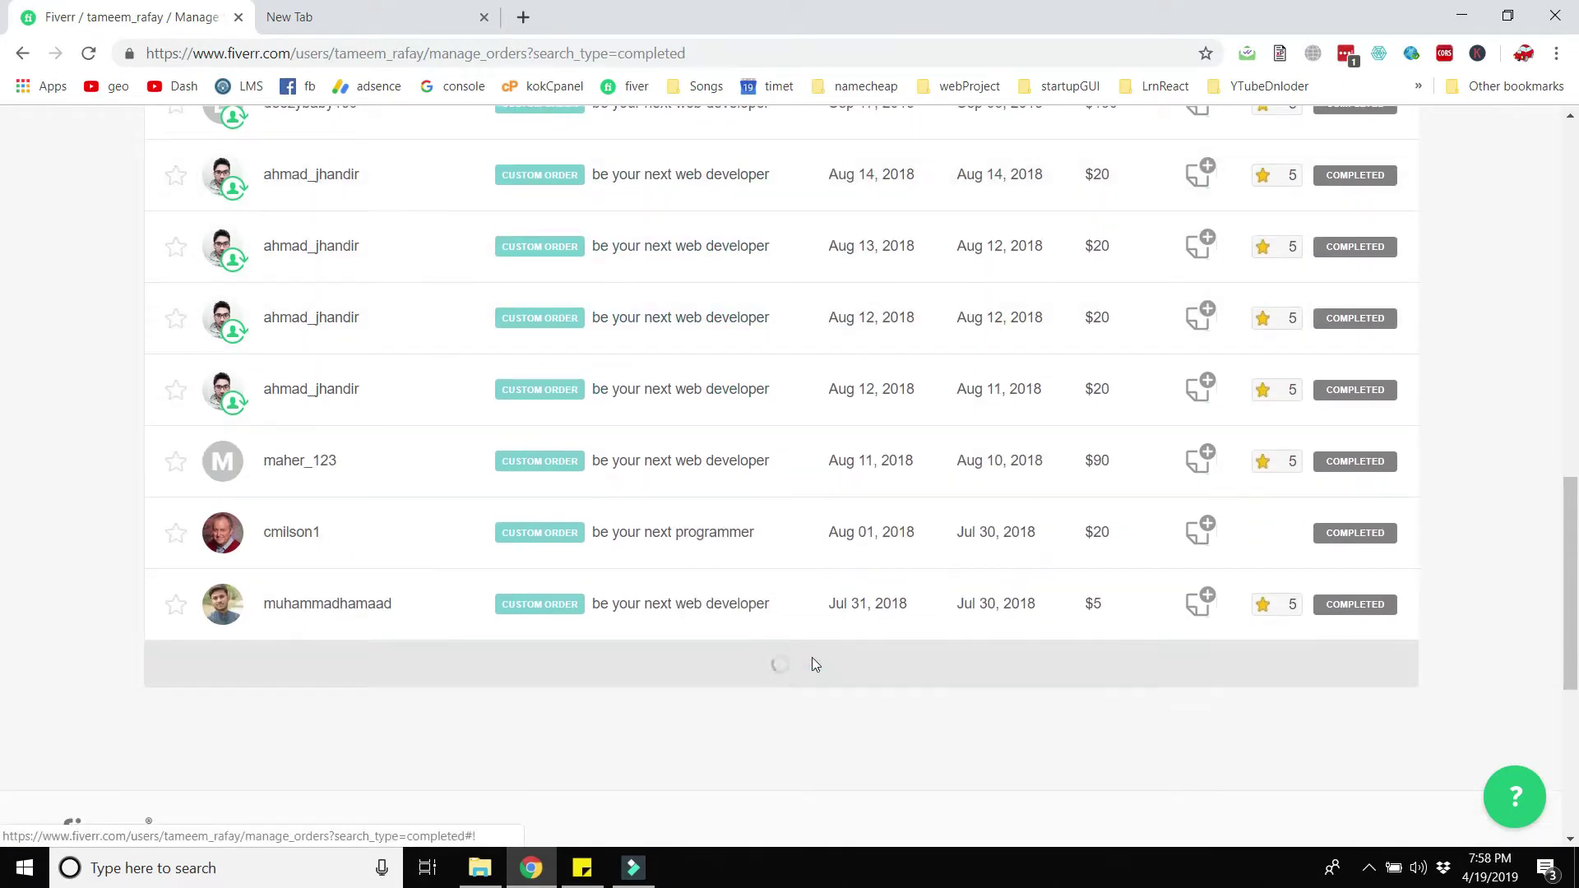
scroll(74, 539, "down", 6)
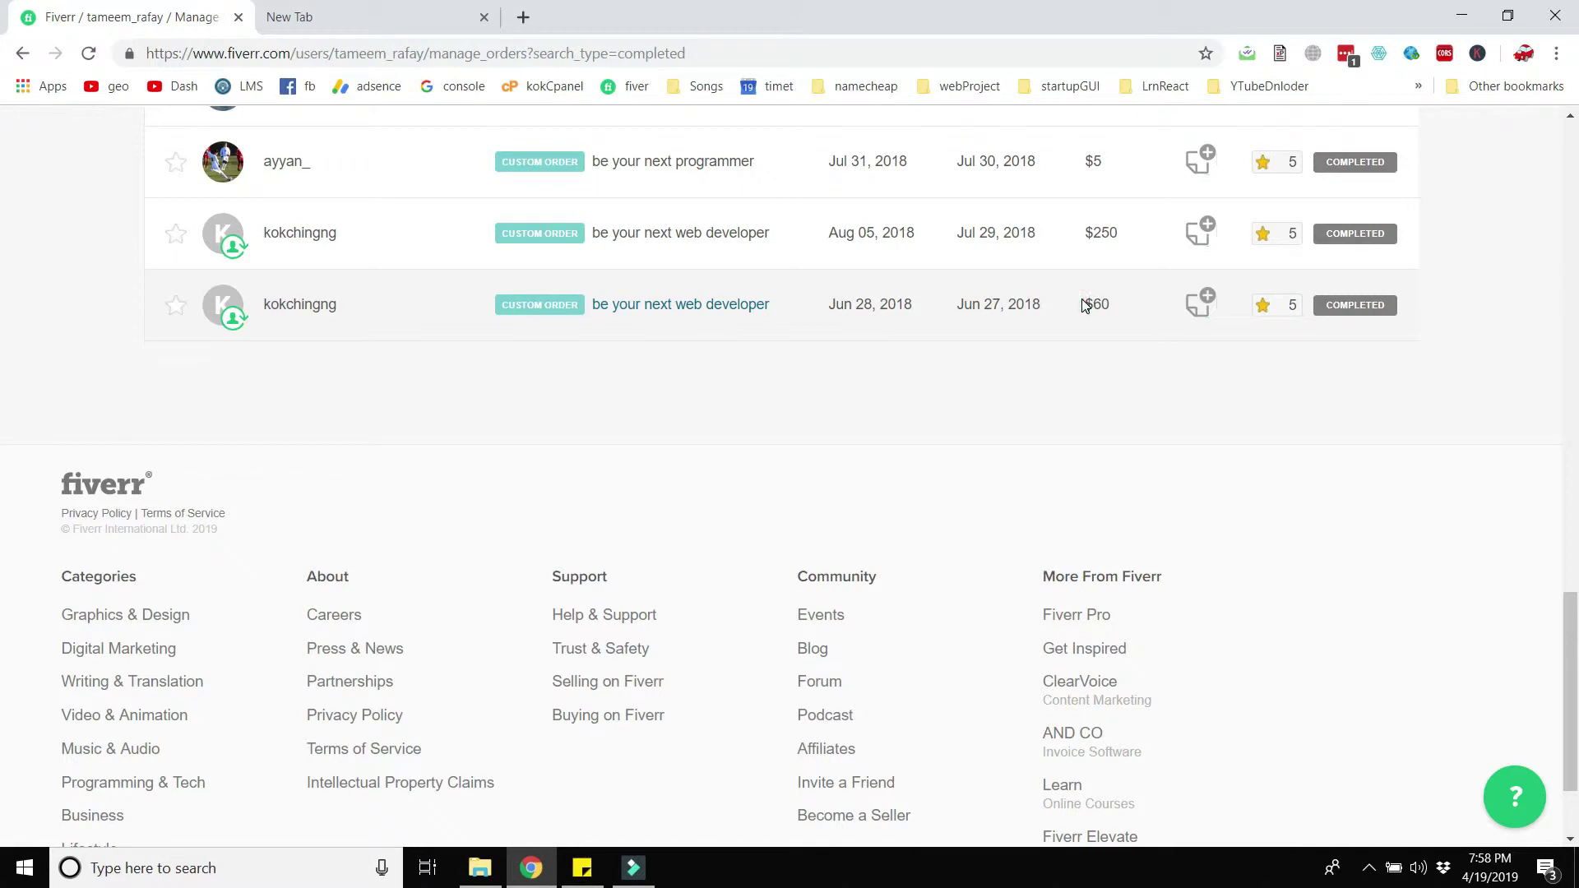
mouse_move(1082, 301)
left_mouse_down()
mouse_move(1113, 301)
mouse_move(1087, 308)
left_mouse_up()
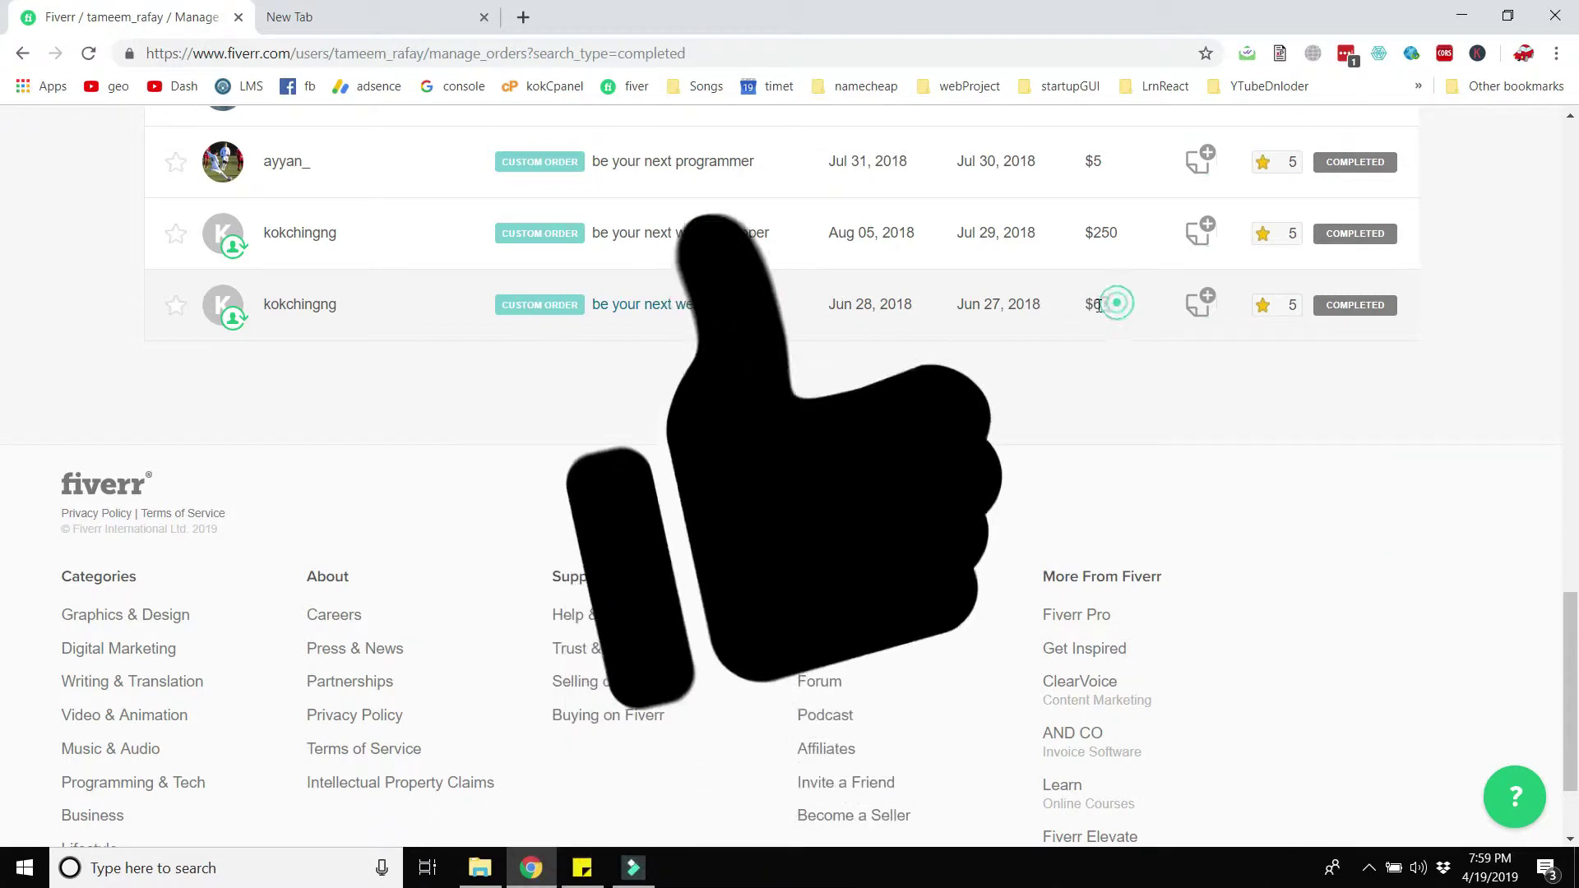
Clear the selection and scroll back to the newest $150 completed order at the top.
left_click(633, 340)
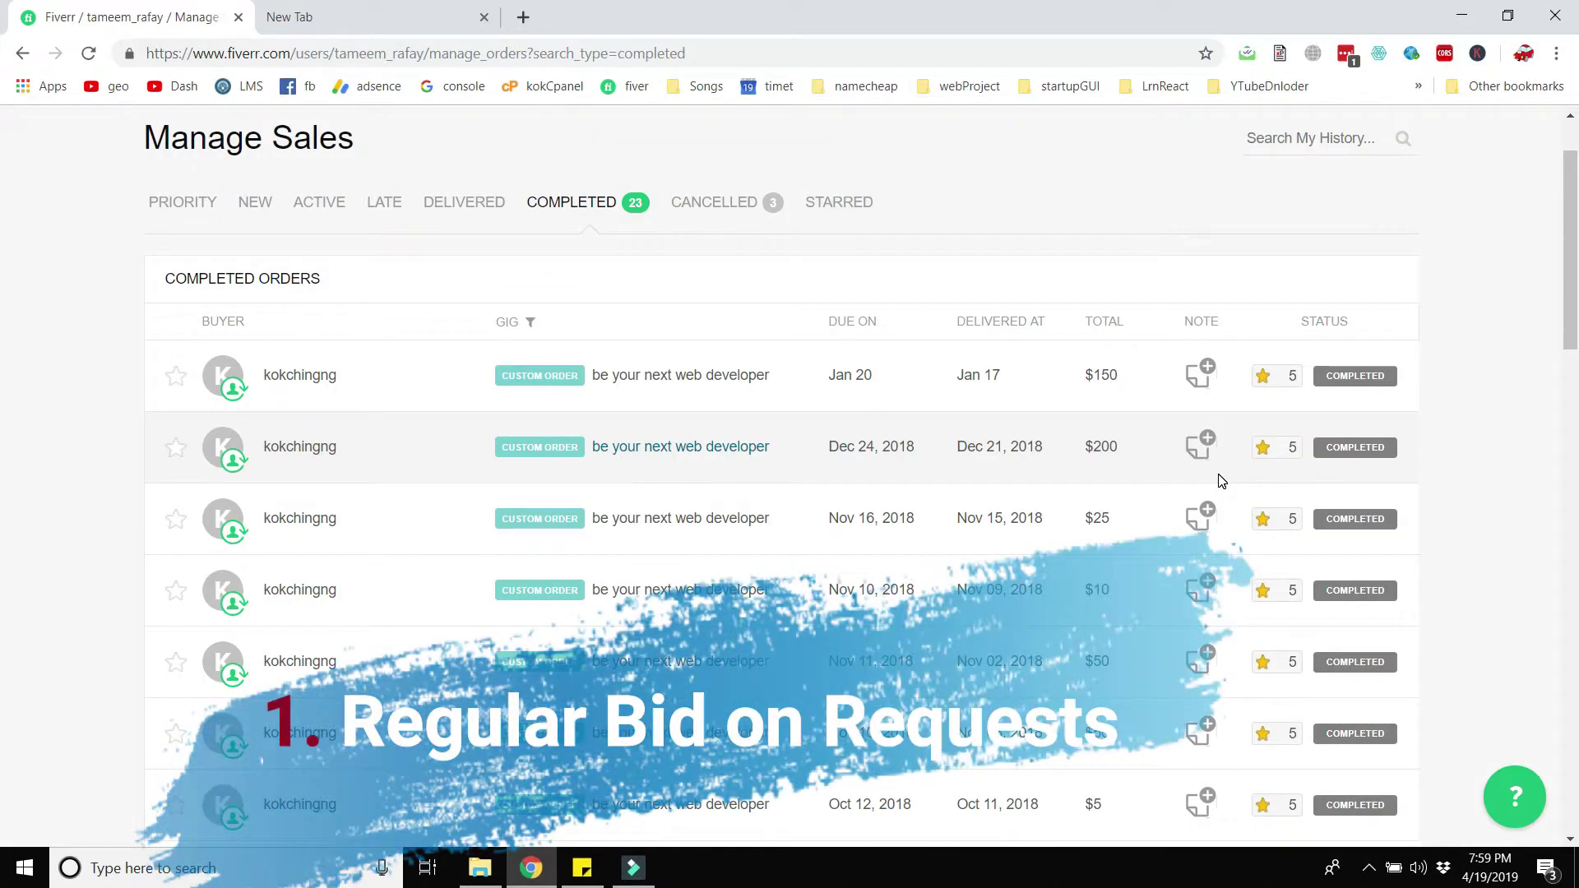
scroll(1222, 481, "up", 1)
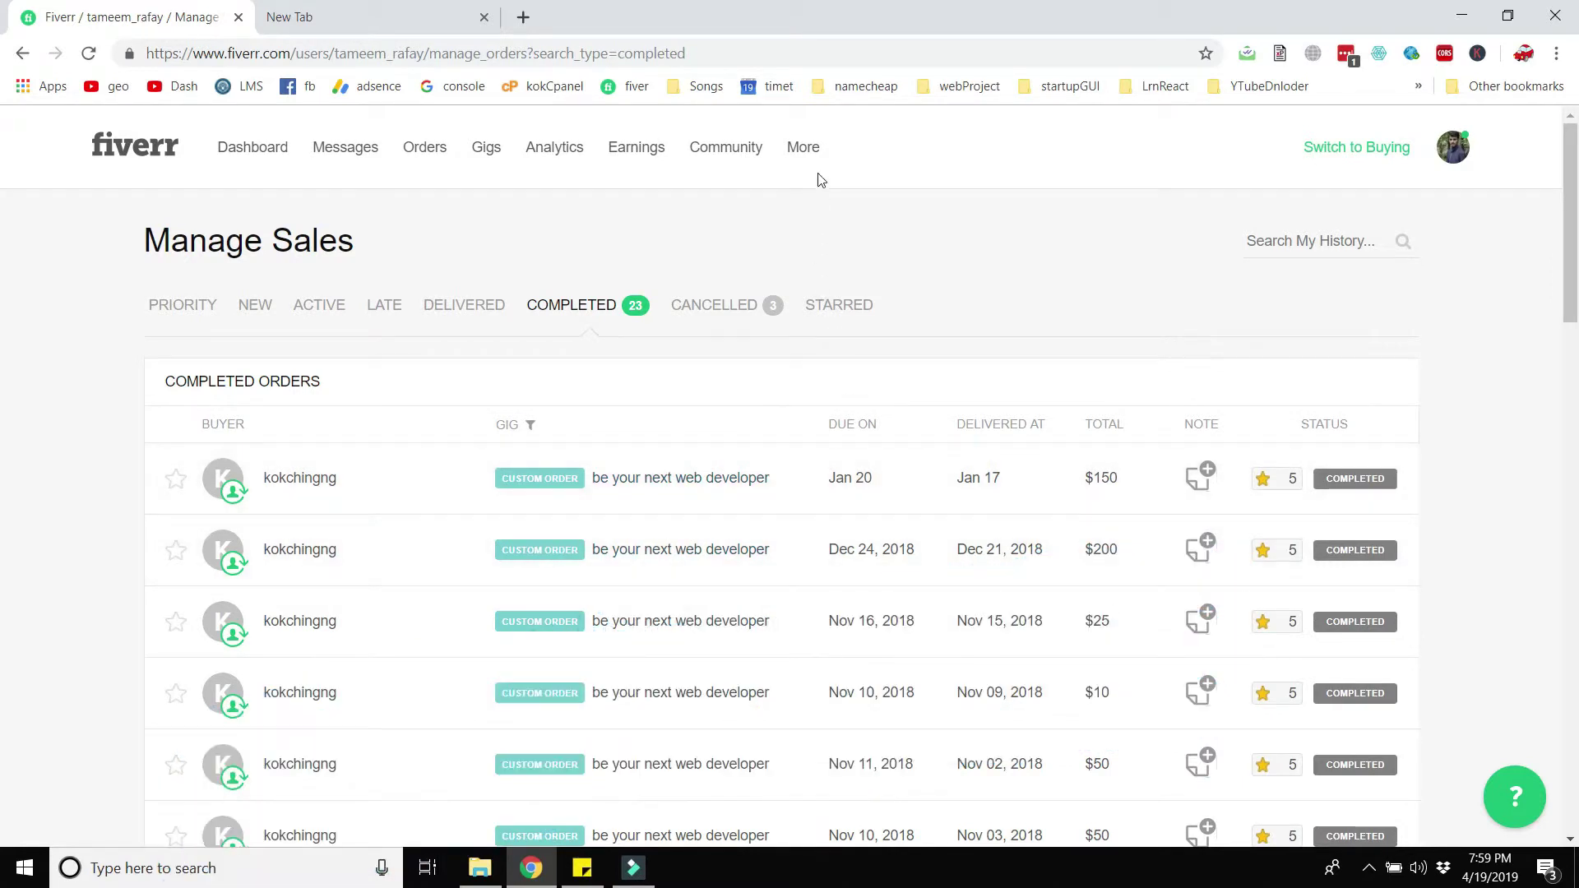
Go to Buyer Requests via the More menu and find the $20 link-shortener site request.
left_click(811, 156)
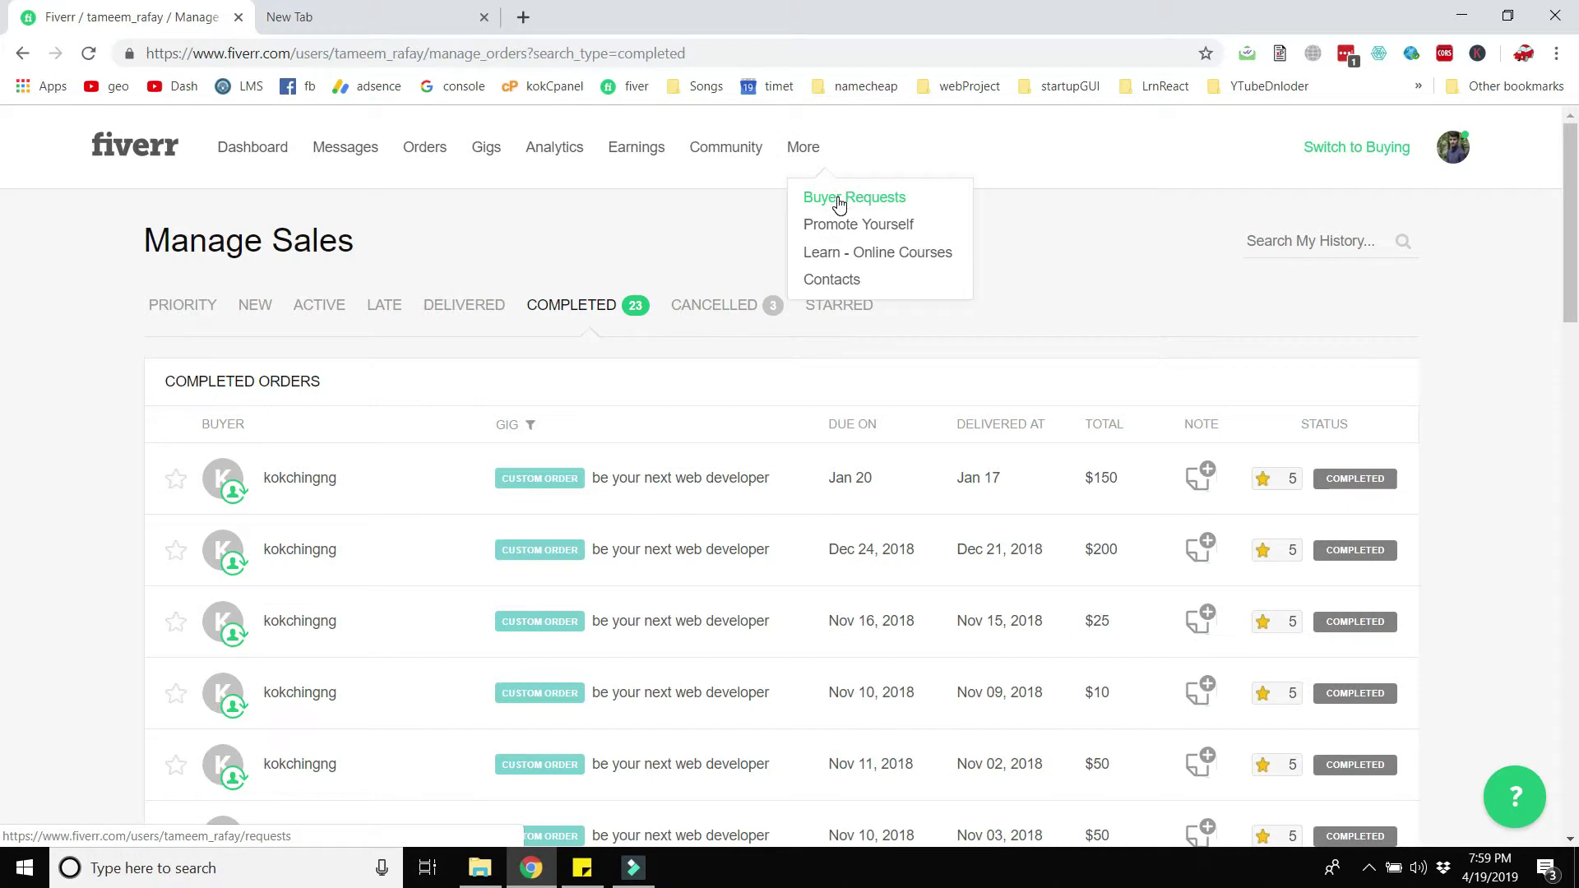
left_click(847, 198)
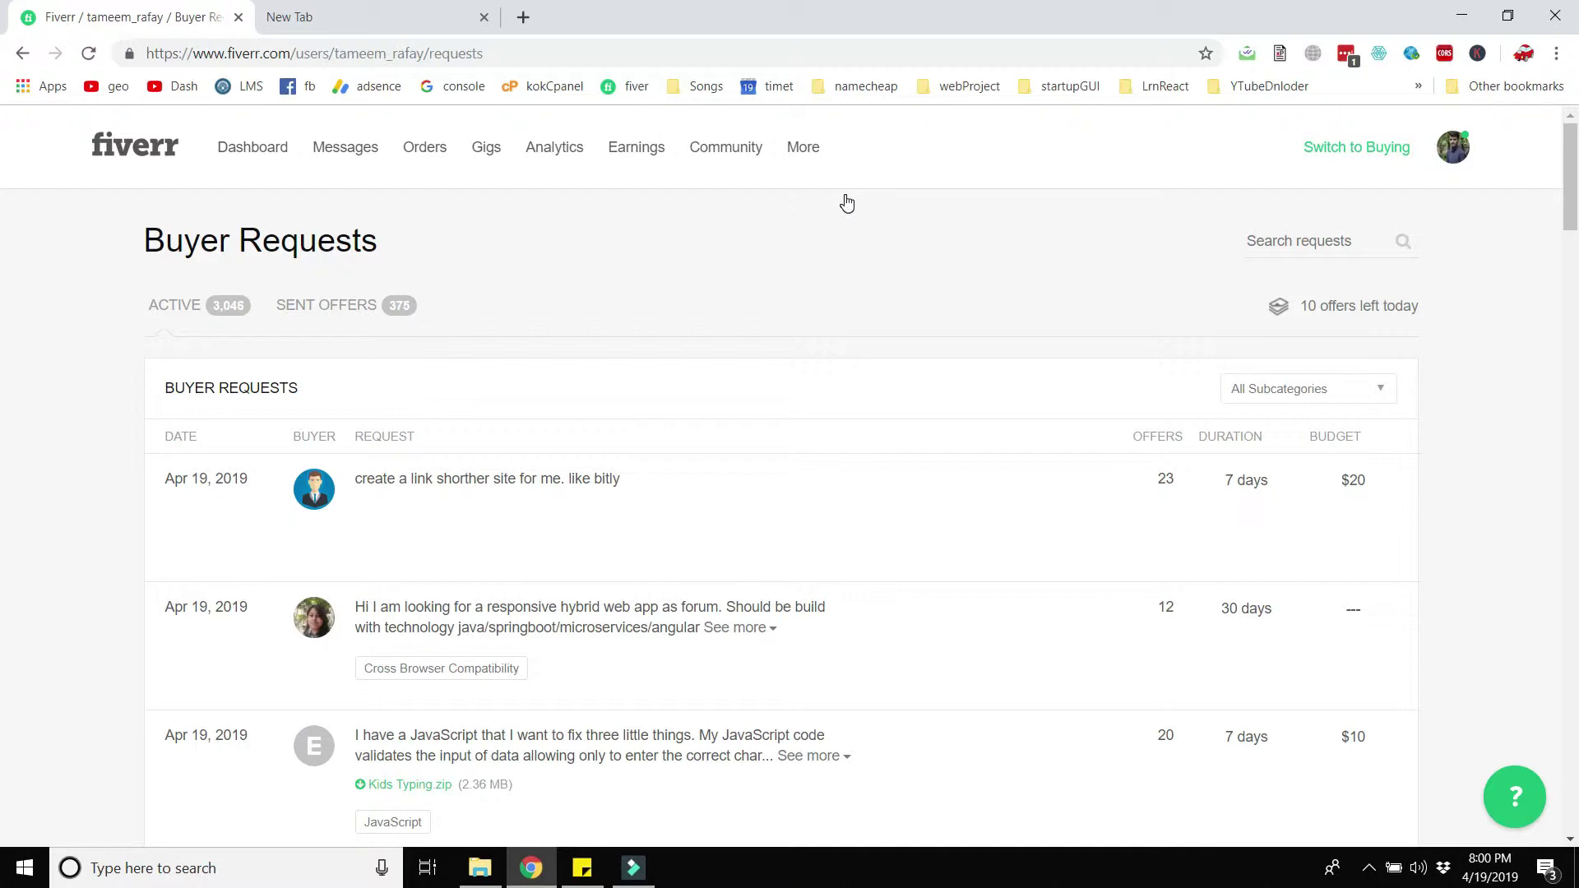
scroll(848, 203, "down", 1)
mouse_move(738, 426)
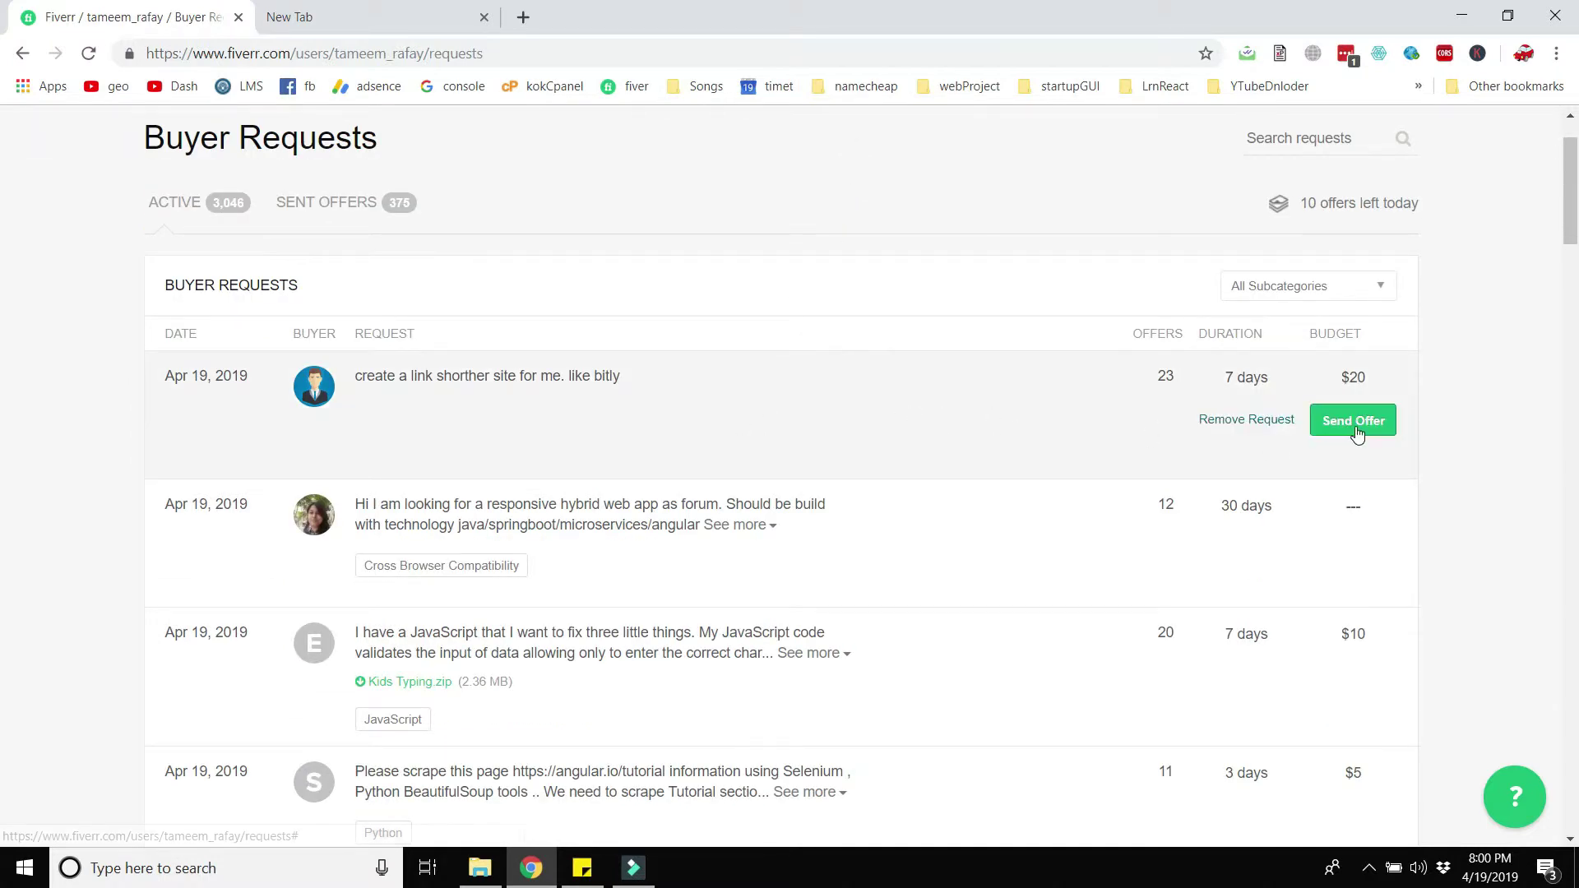
Start a custom offer on the link-shortener request using the web developer gig, then discard it.
left_click(1356, 424)
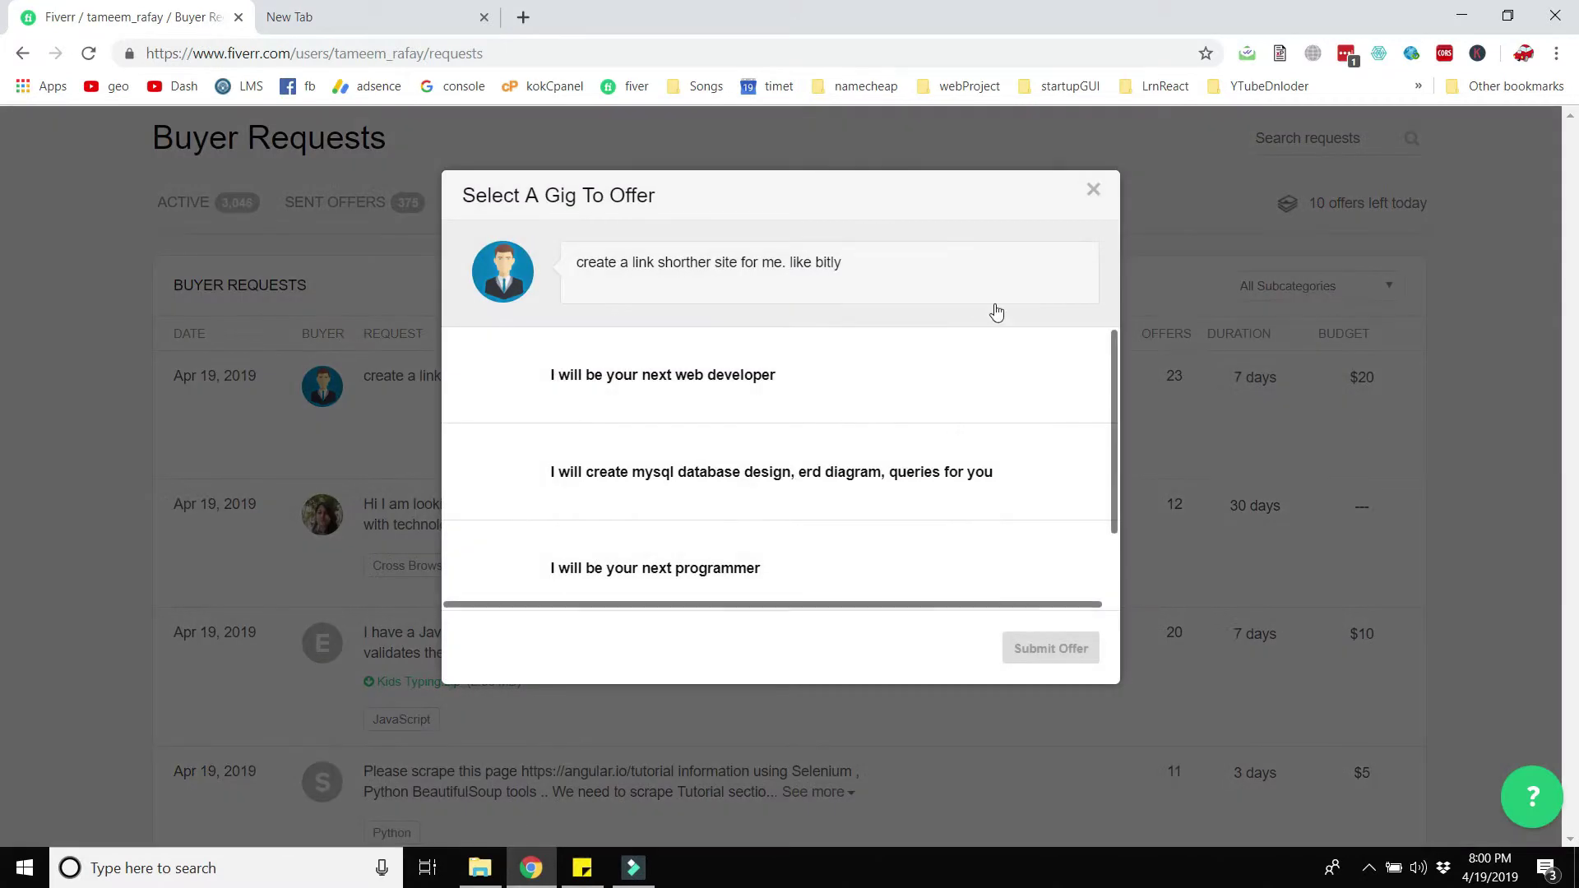
left_click(807, 385)
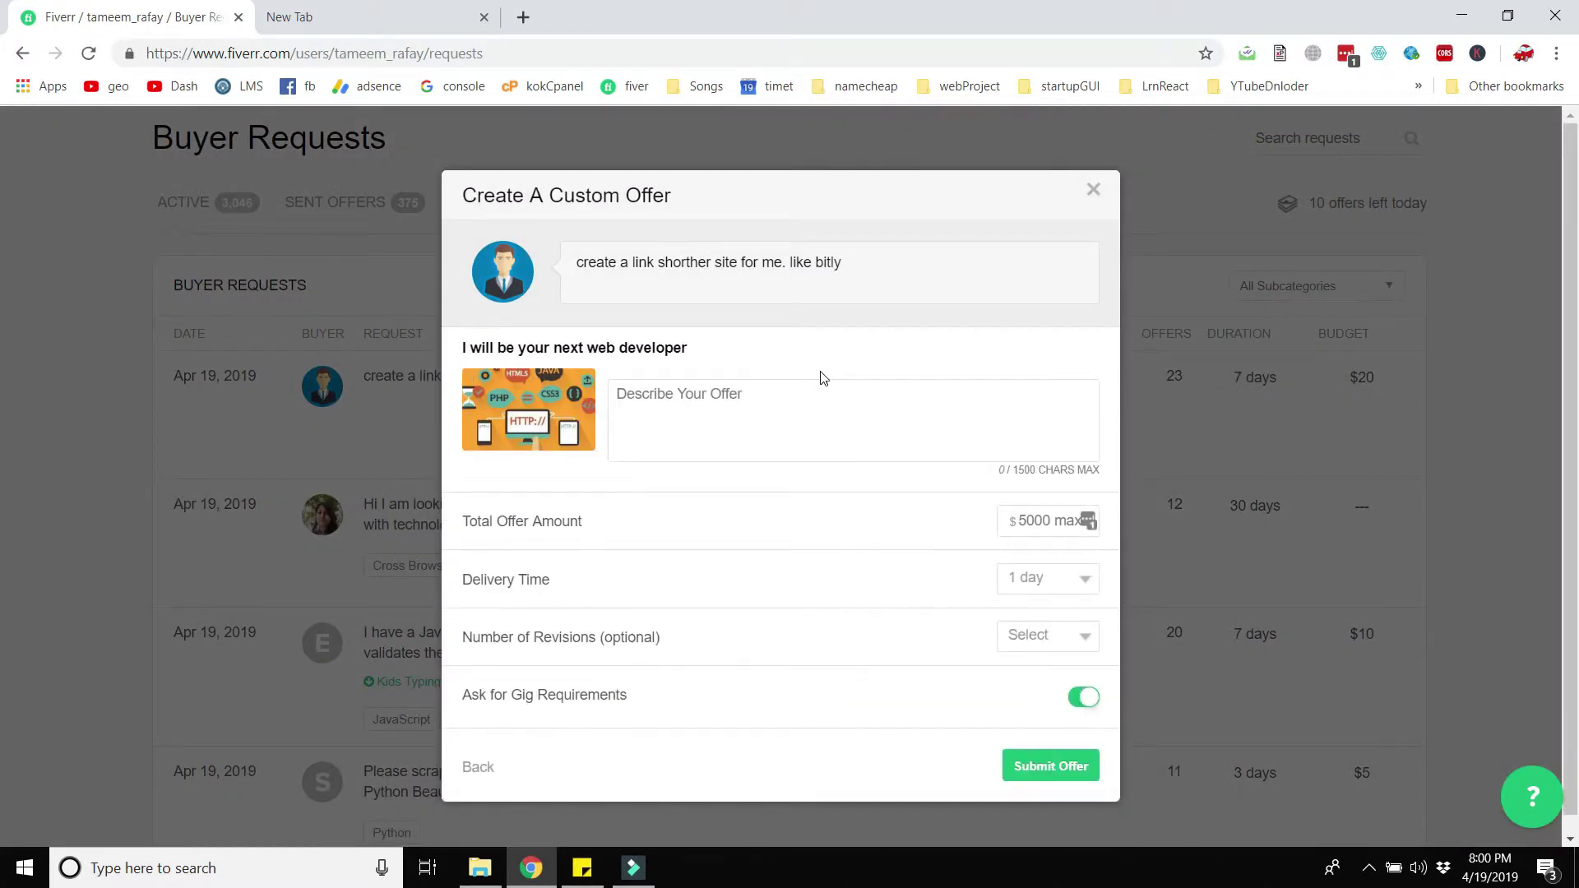
left_click(833, 403)
left_click(1049, 521)
left_click(927, 388)
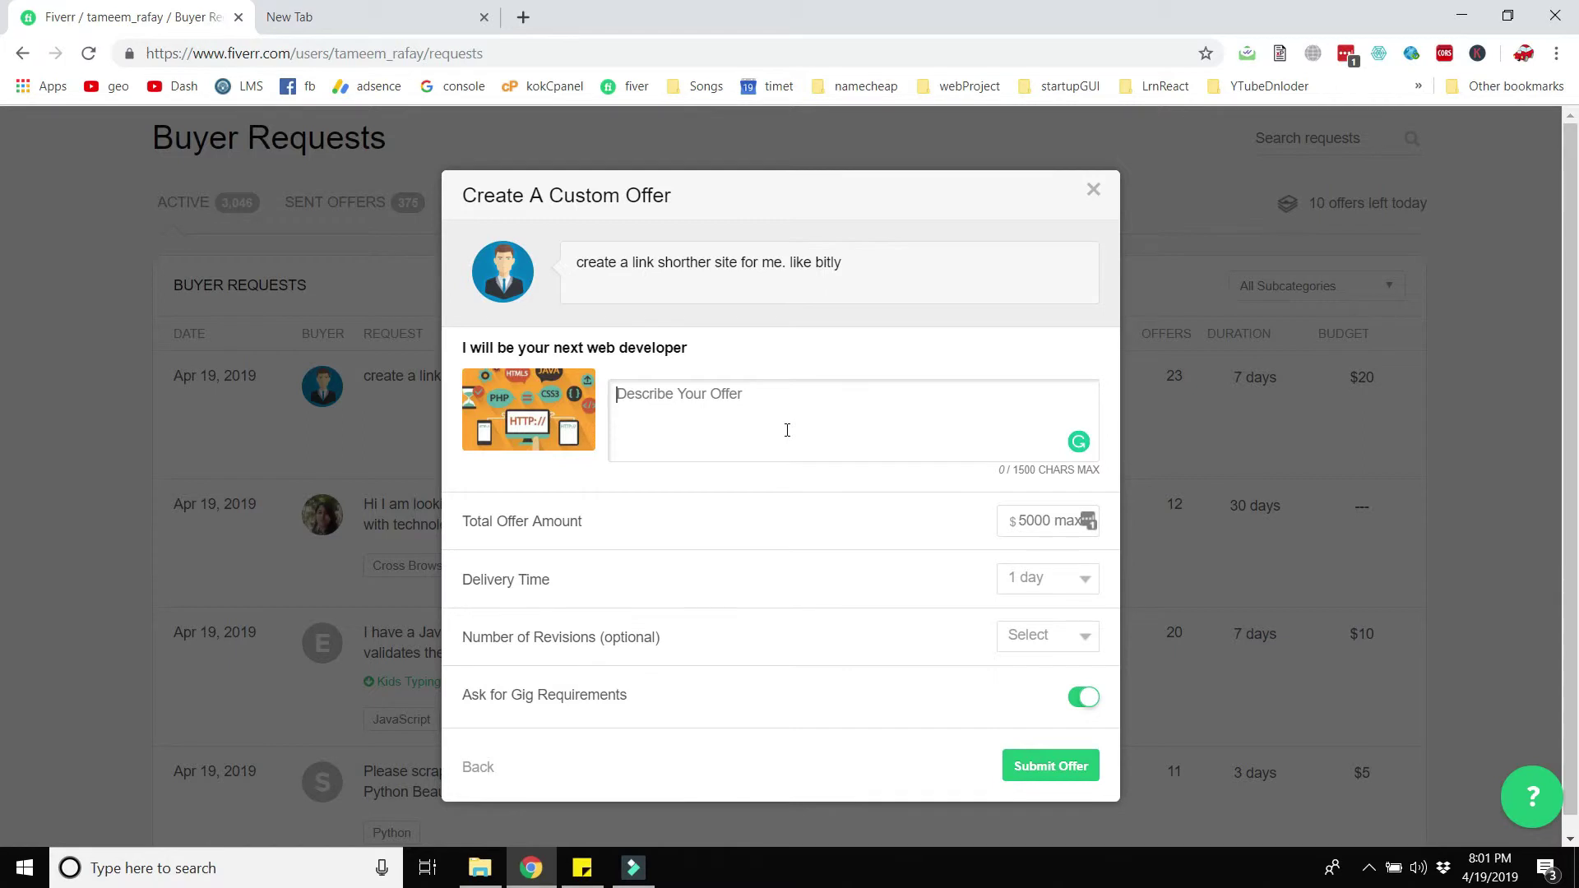
left_click(1096, 193)
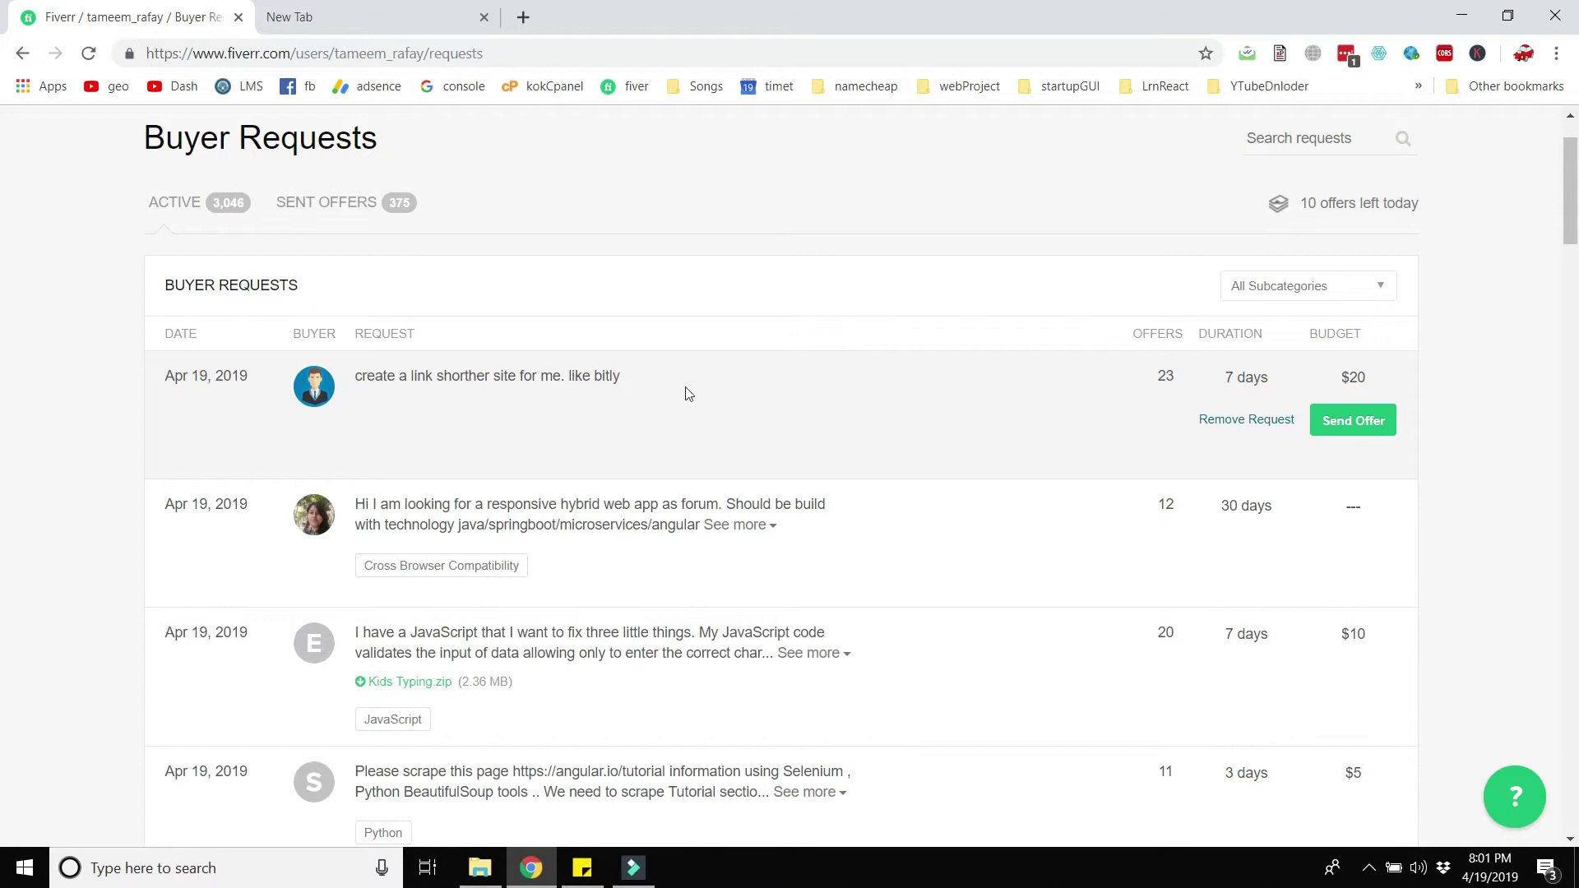
left_click(1356, 421)
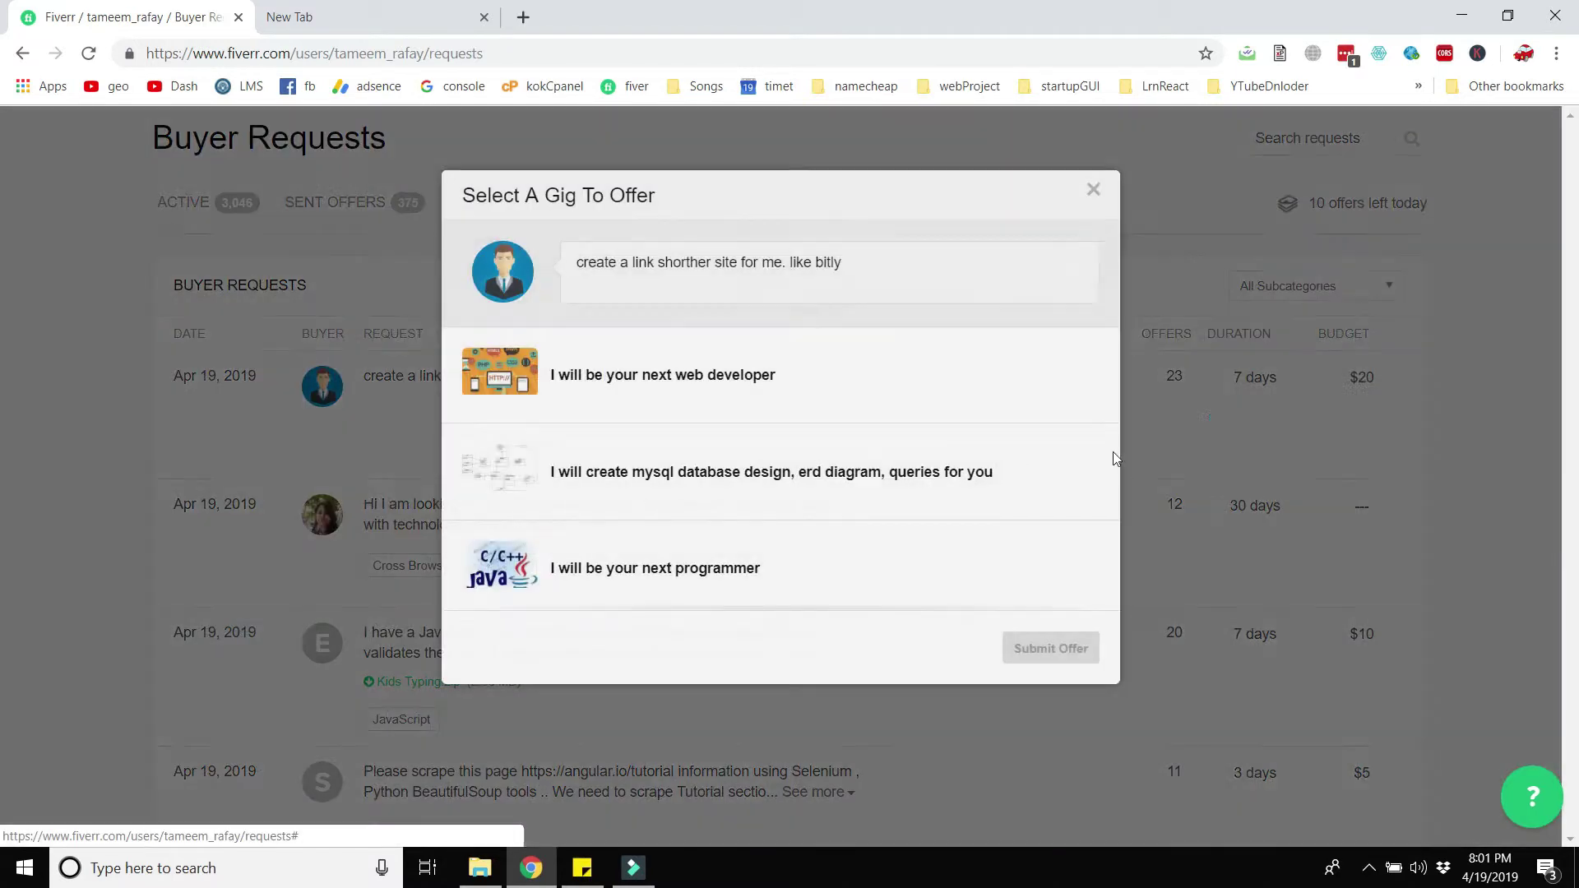
left_click(926, 408)
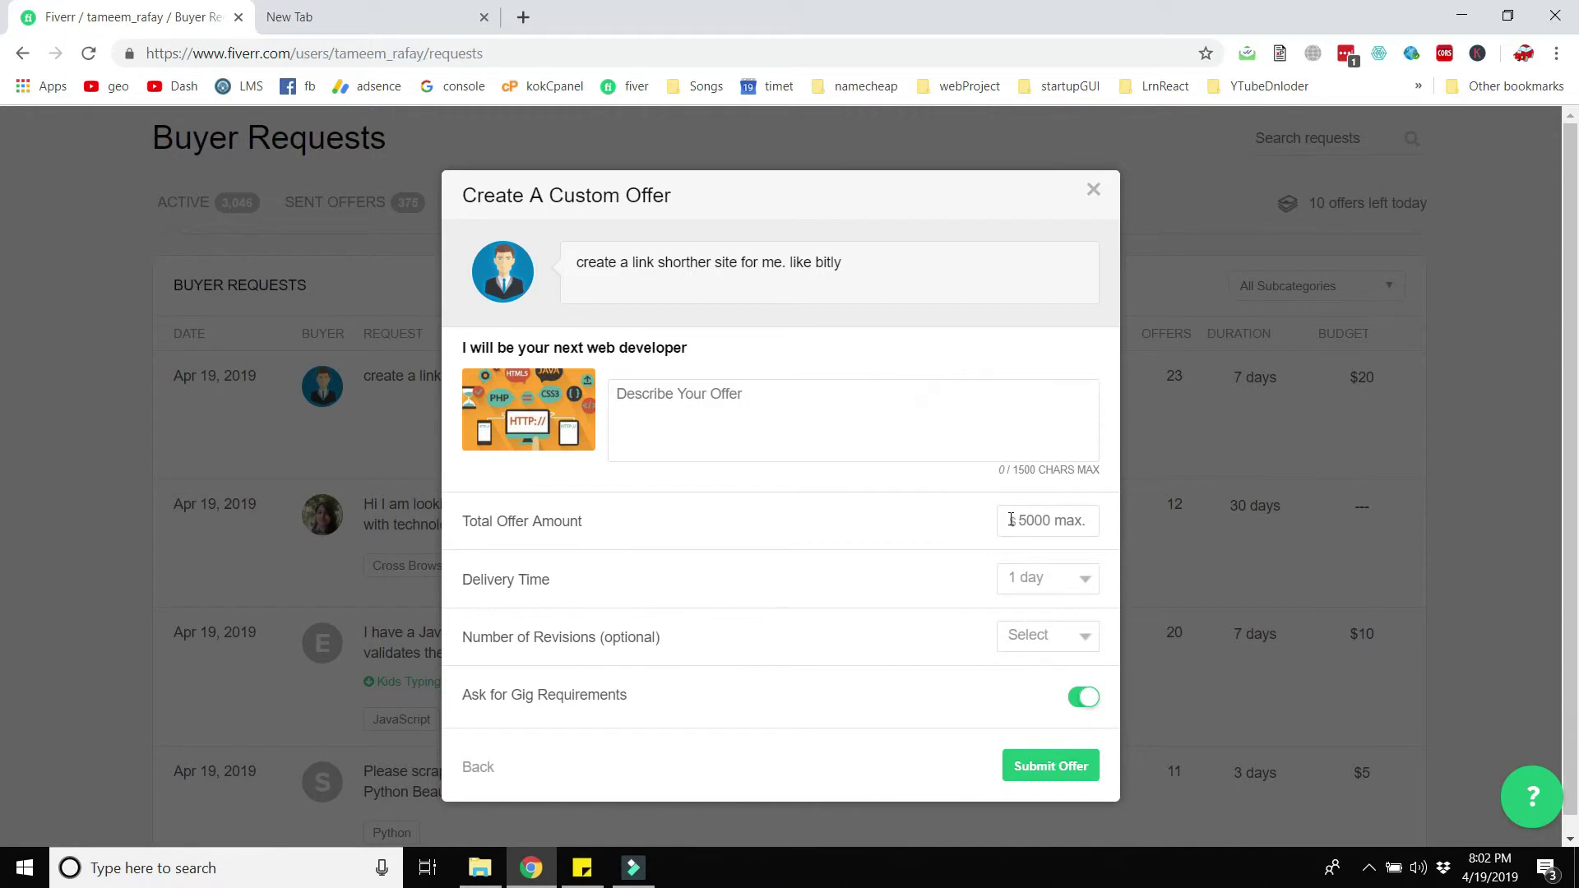
left_click(792, 397)
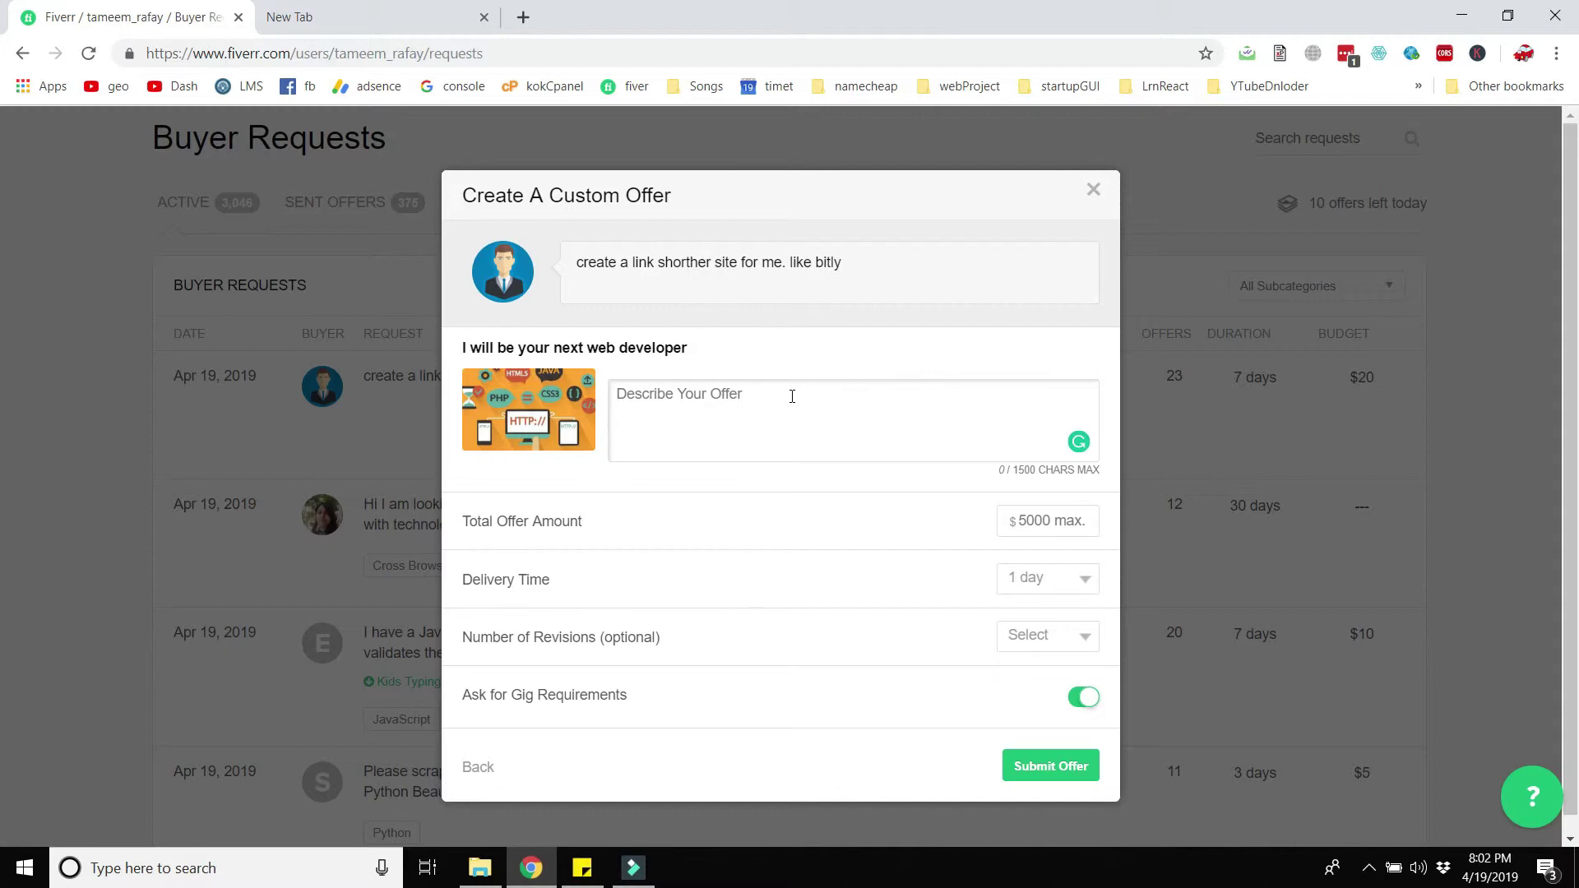
key("Return")
key("Return")
key("Return")
key("Return")
key("Return")
type(".")
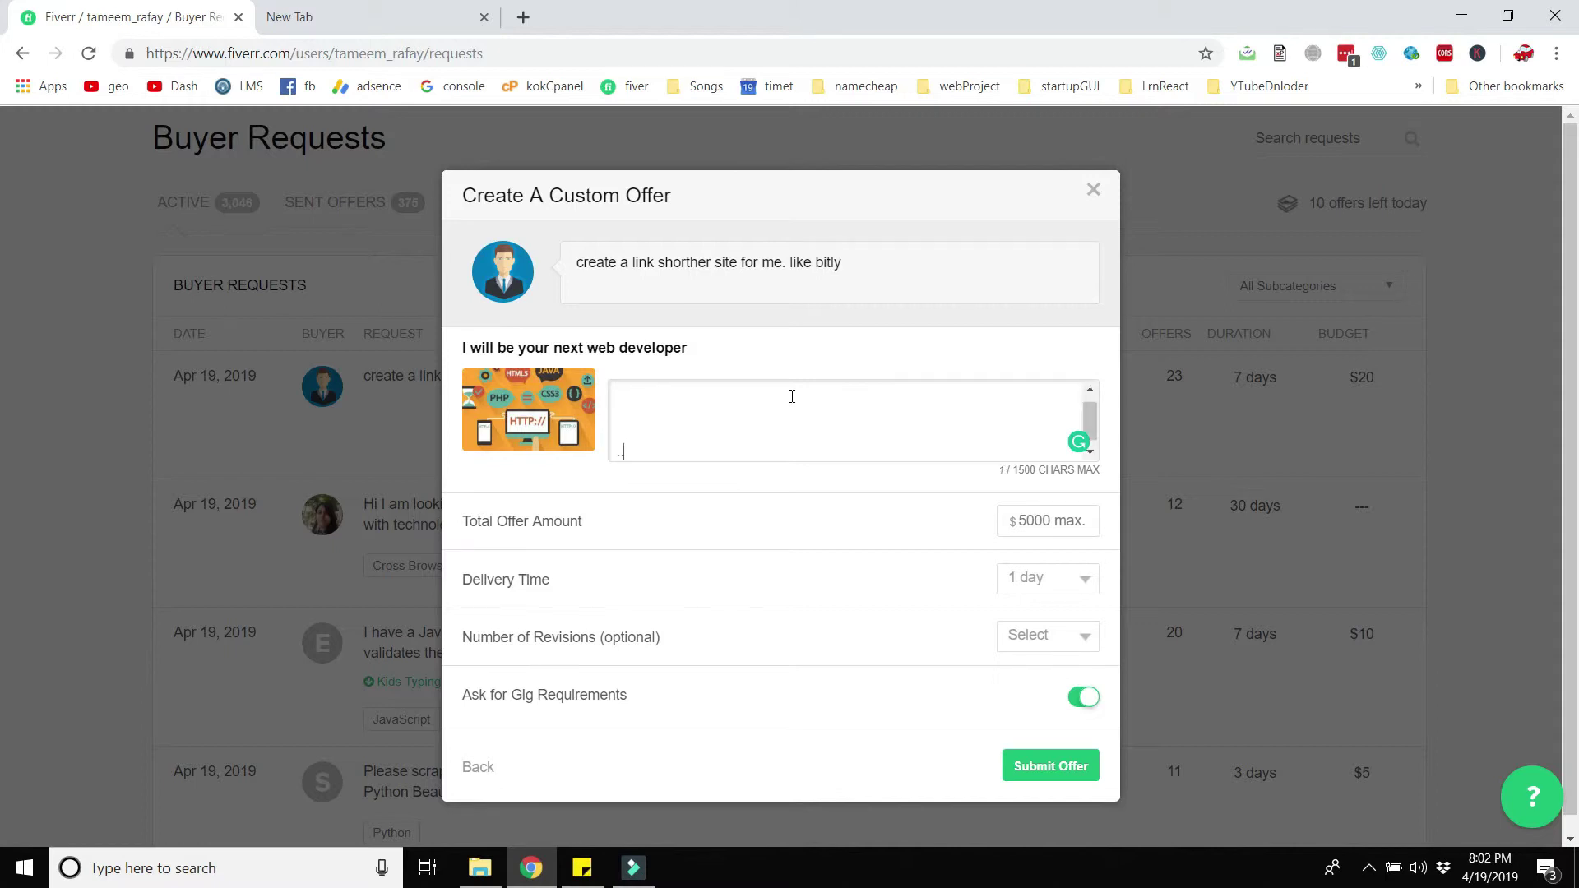
type("...")
key("Return")
type("last")
key("Return")
left_click(1093, 189)
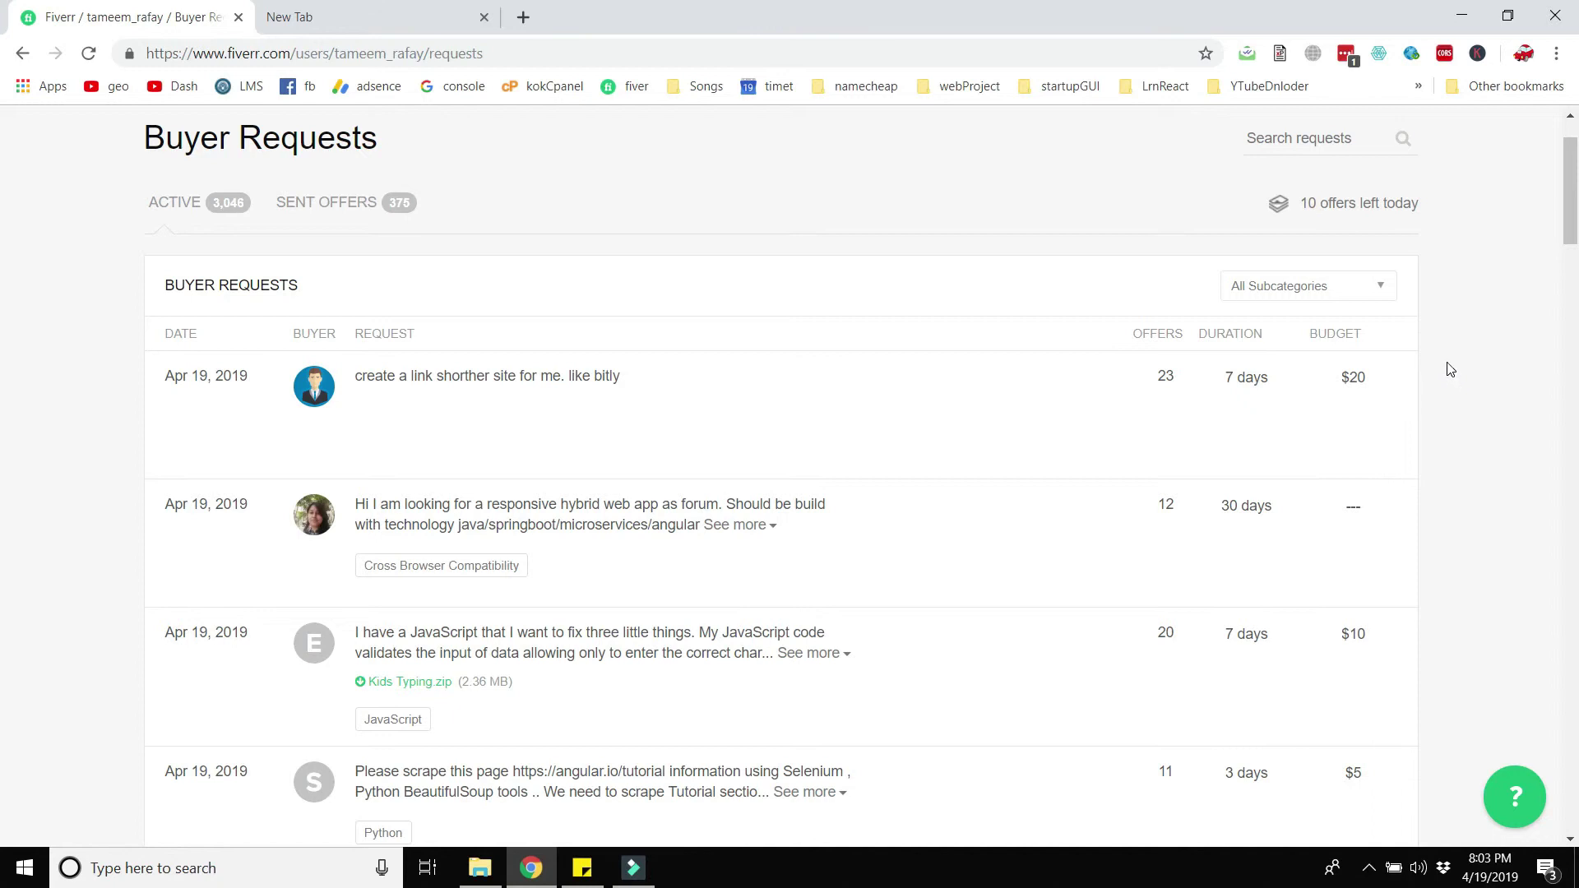
Return to Orders and filter Manage Sales to the 23 completed orders.
scroll(1322, 441, "up", 2)
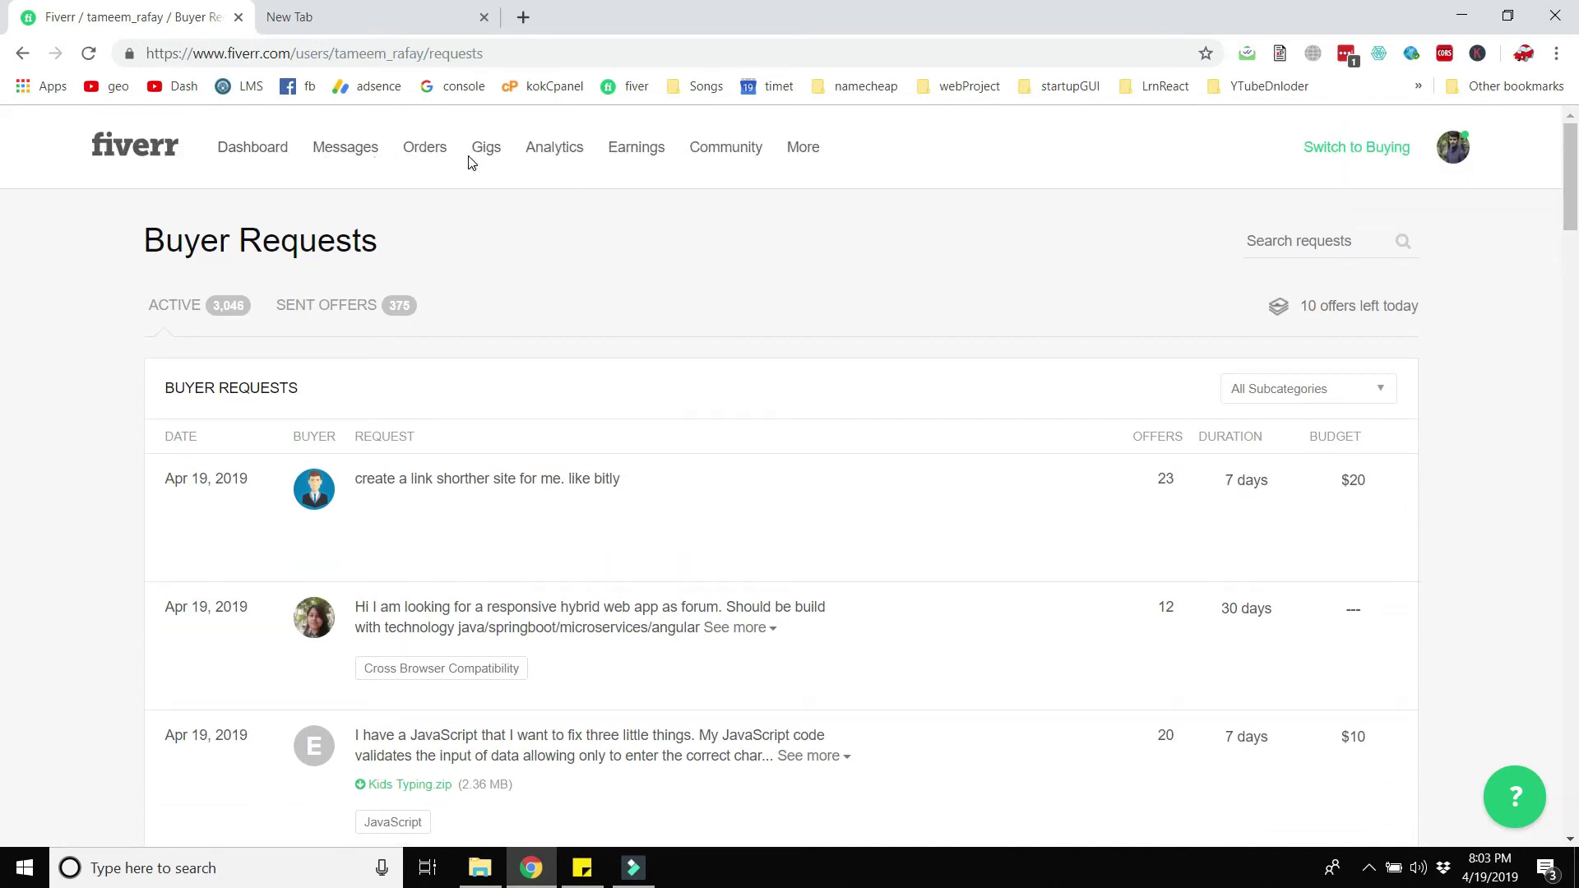
left_click(432, 158)
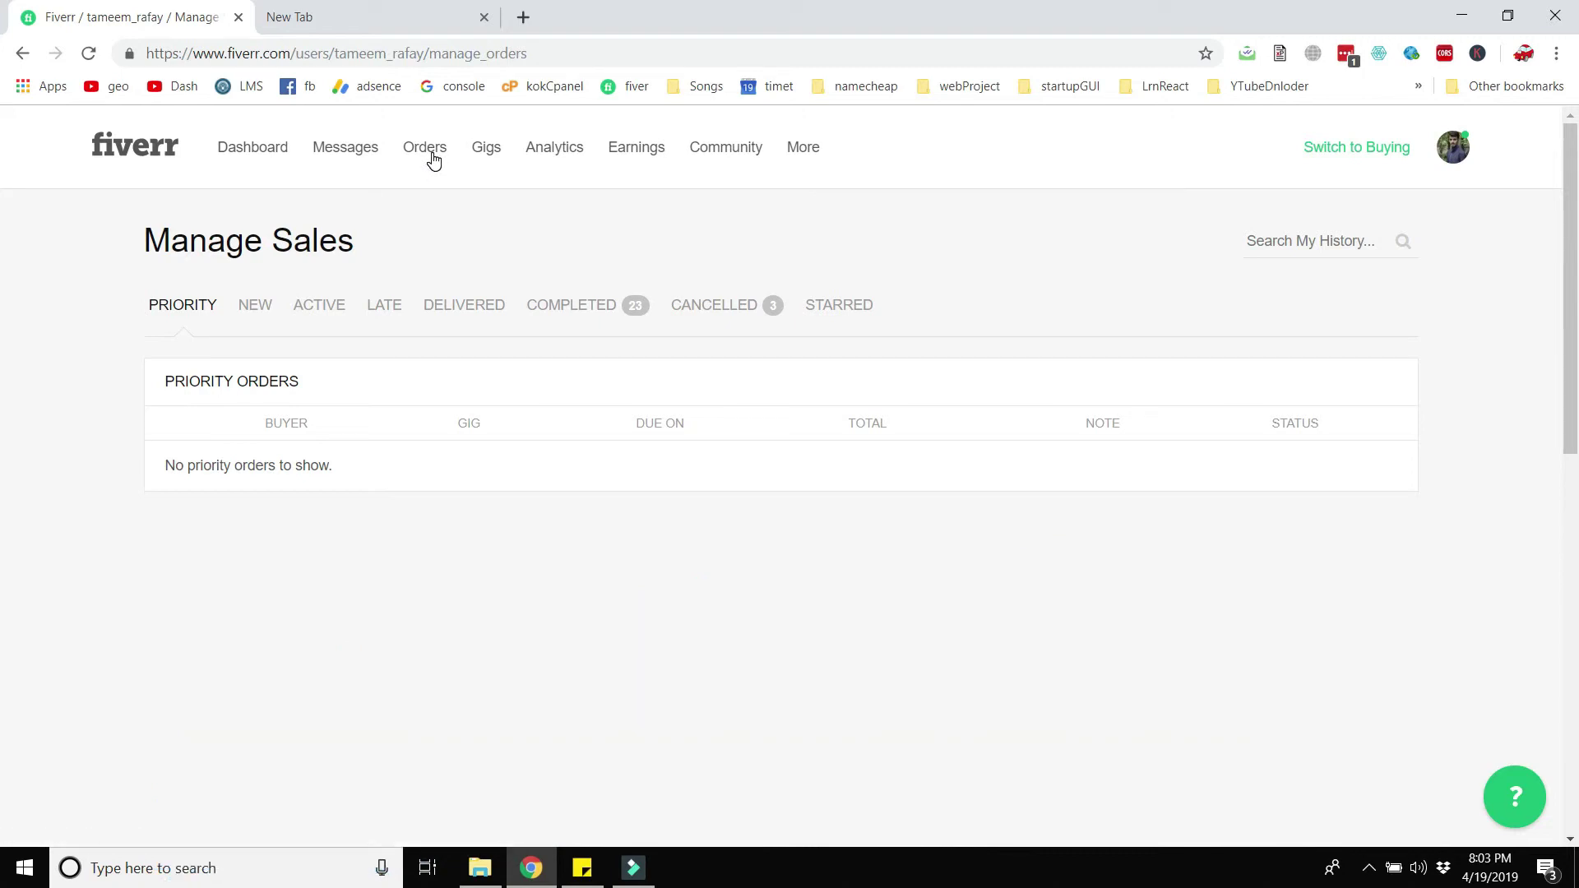
left_click(572, 305)
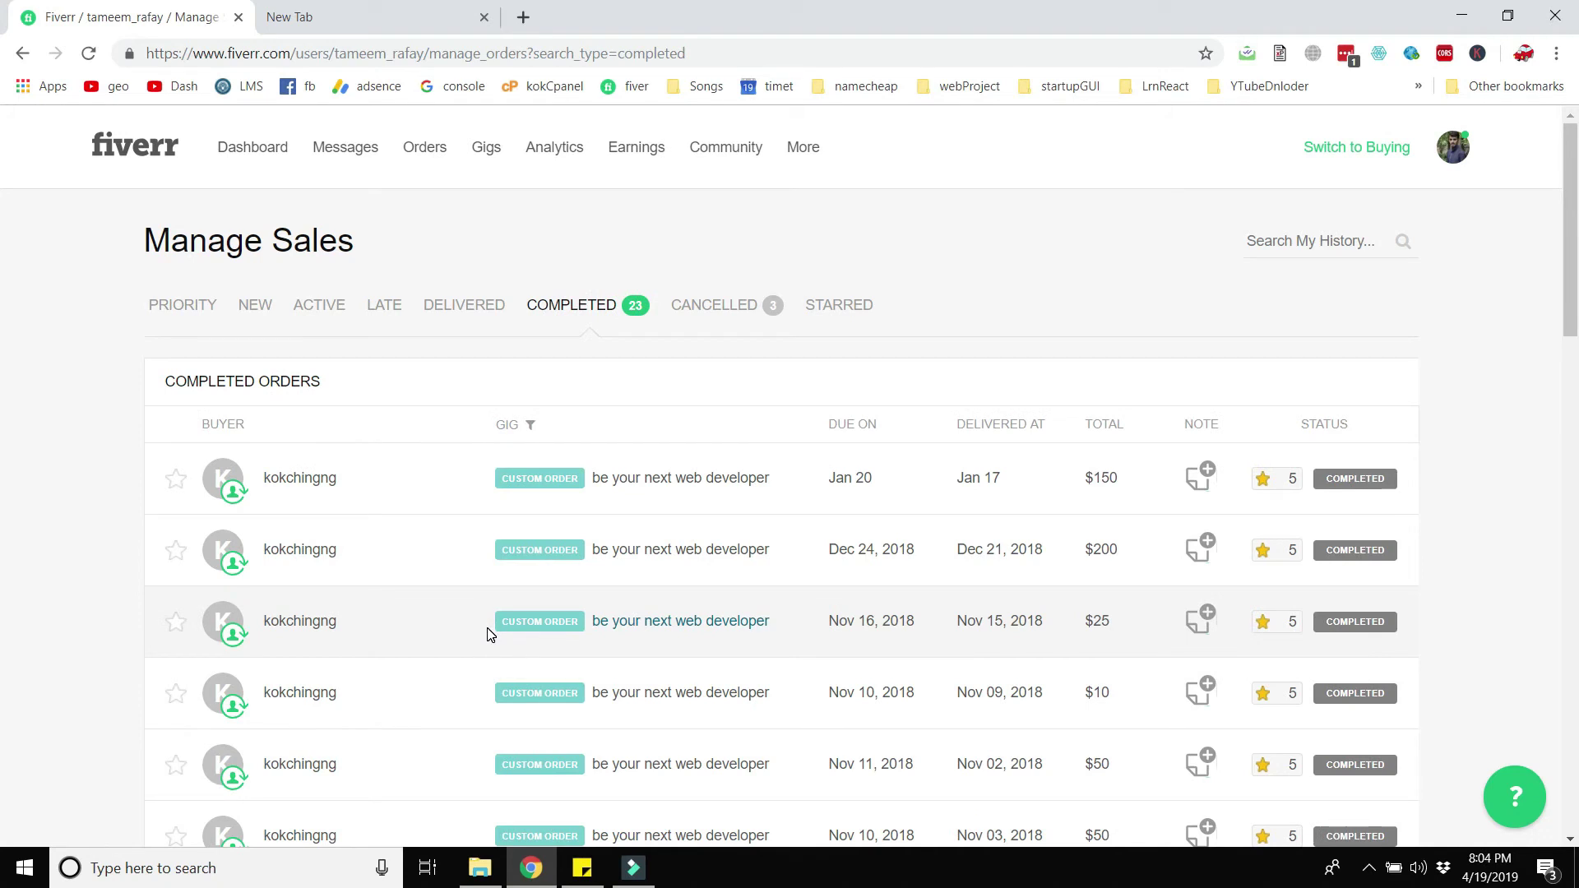
Load more completed orders, adding the $200 Dec 24, 2018 order and November 2018 orders.
scroll(489, 634, "down", 20)
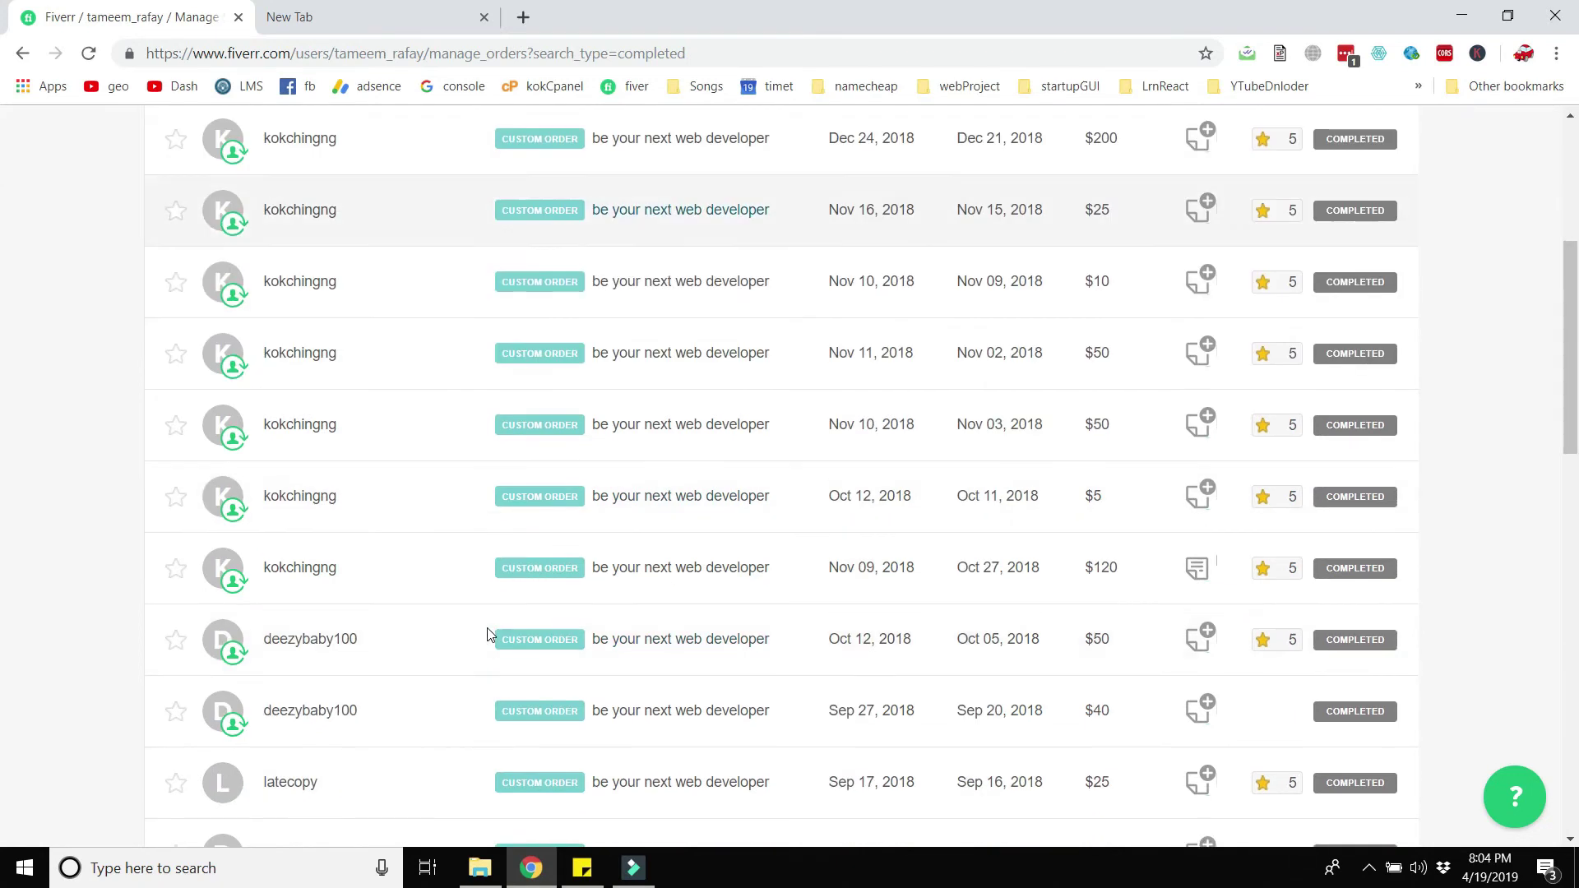
scroll(823, 312, "up", 2)
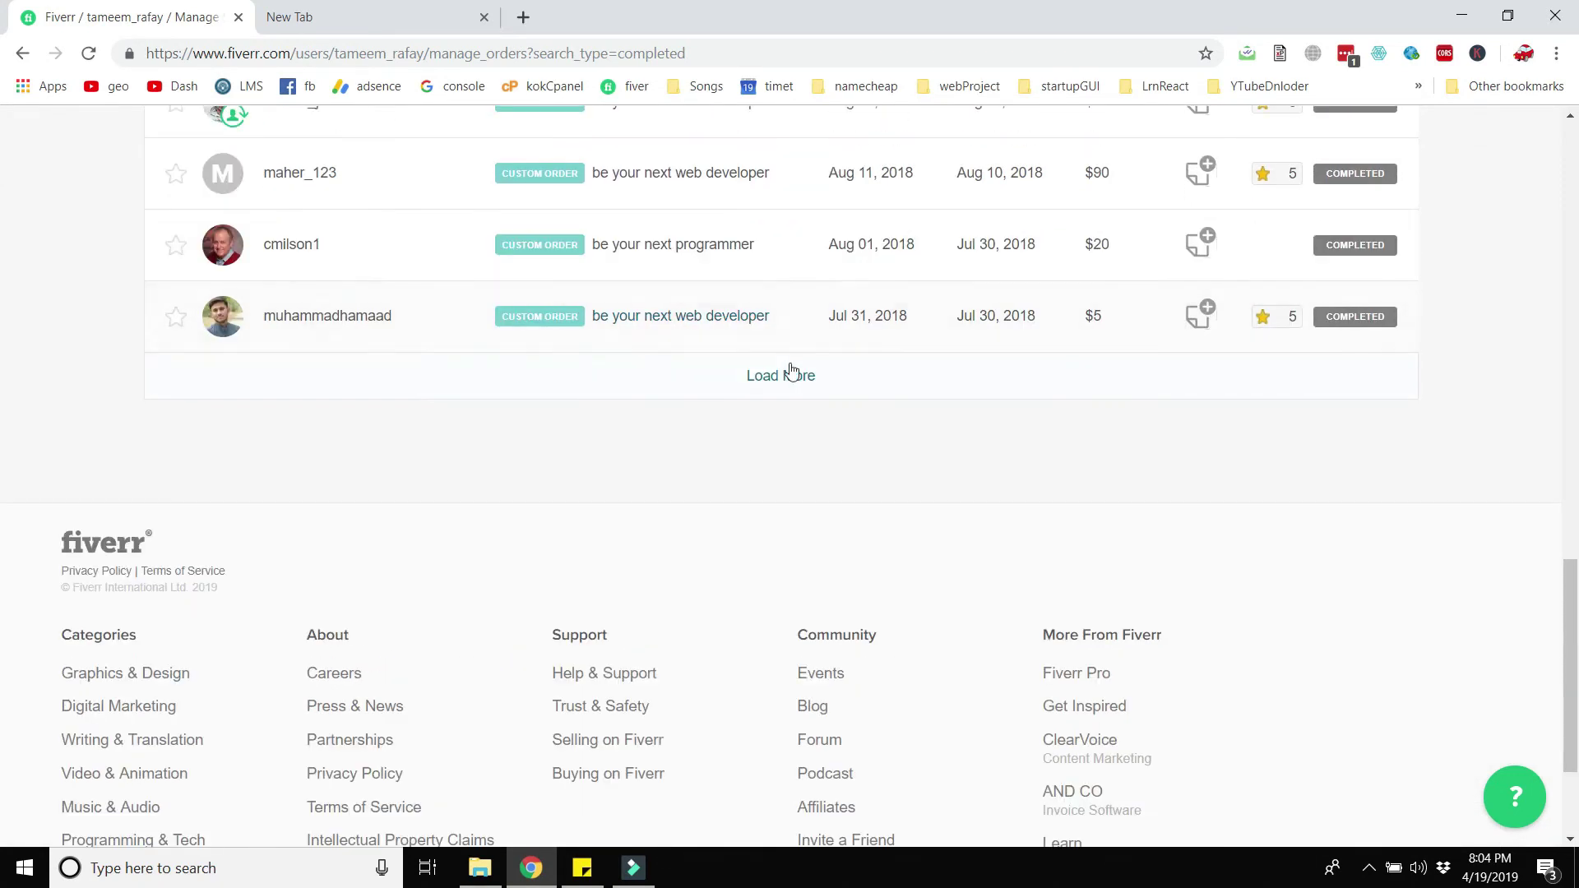
left_click(791, 372)
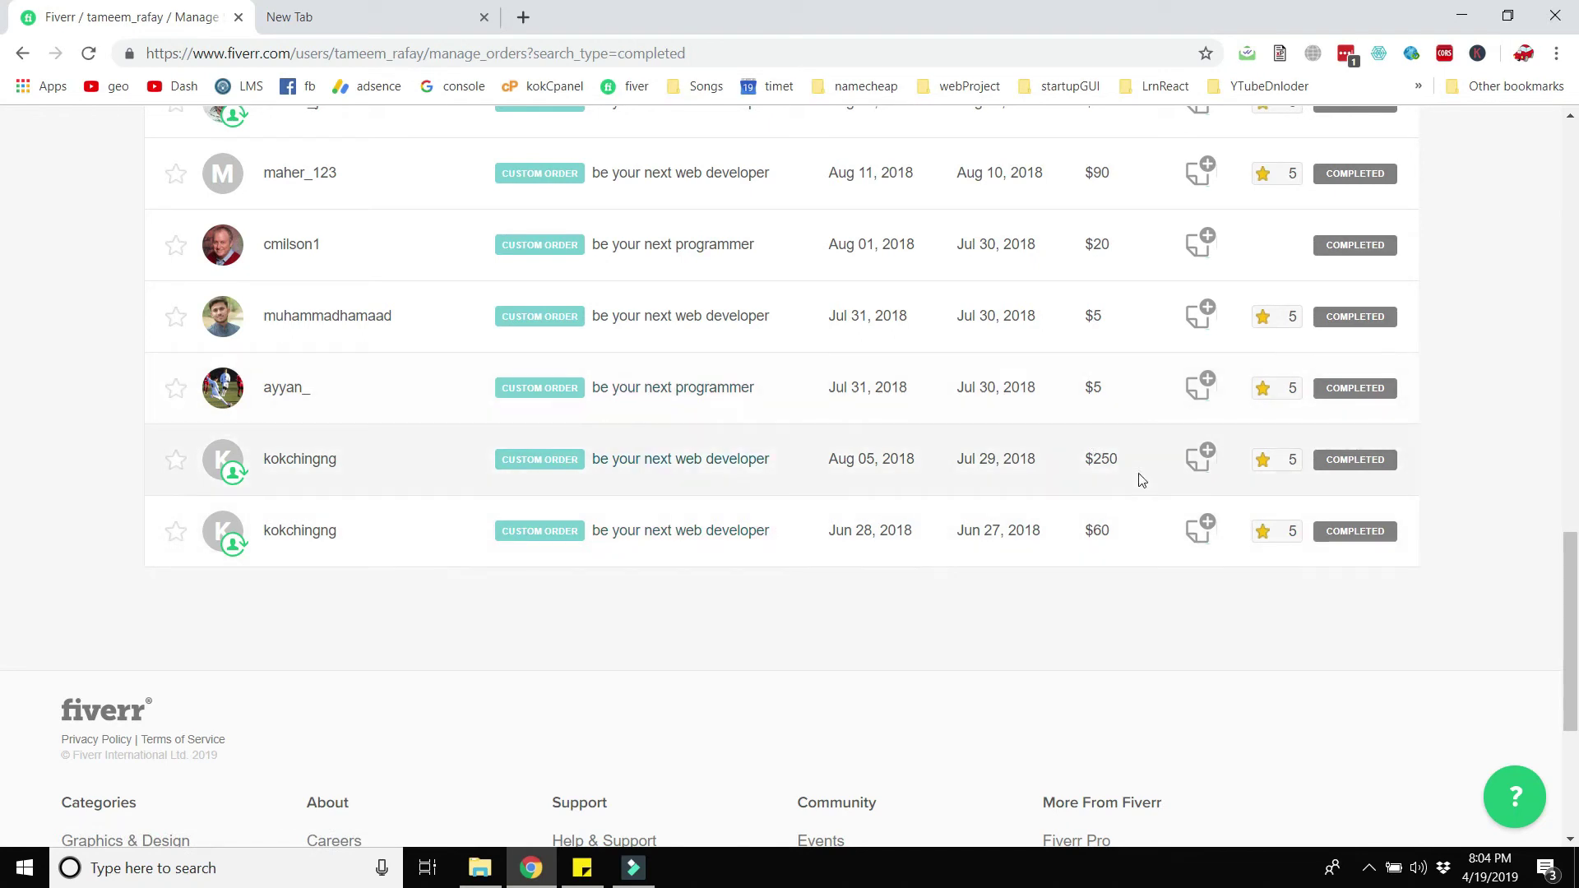
left_click(1134, 539)
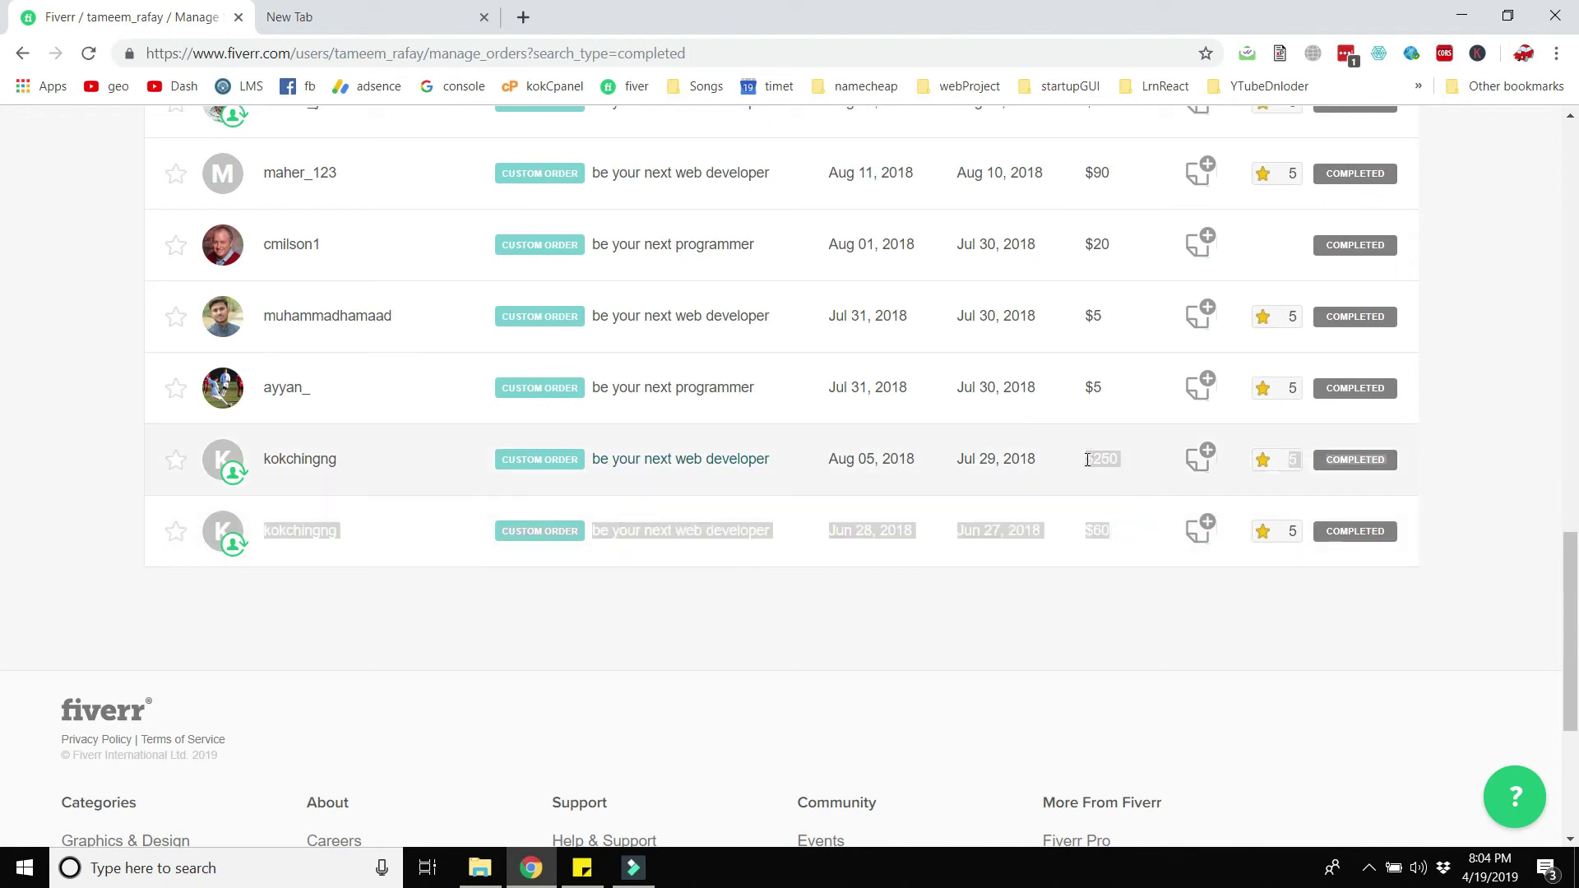
left_click(1124, 536)
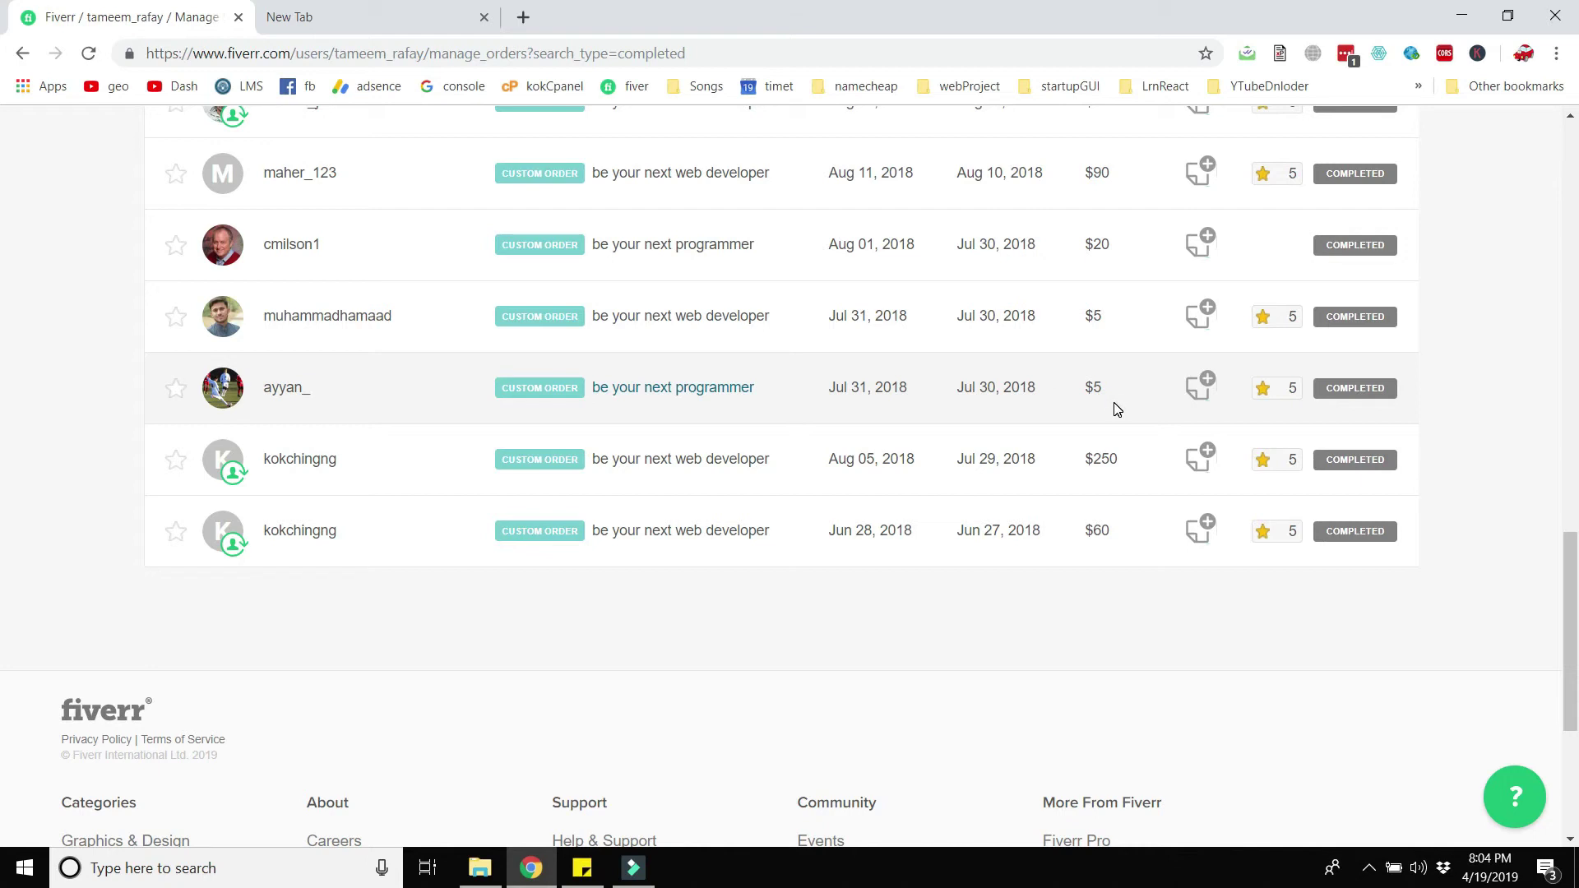
Highlight the text of two older order rows, then clear the selection.
left_click_drag(1115, 385, 1082, 317)
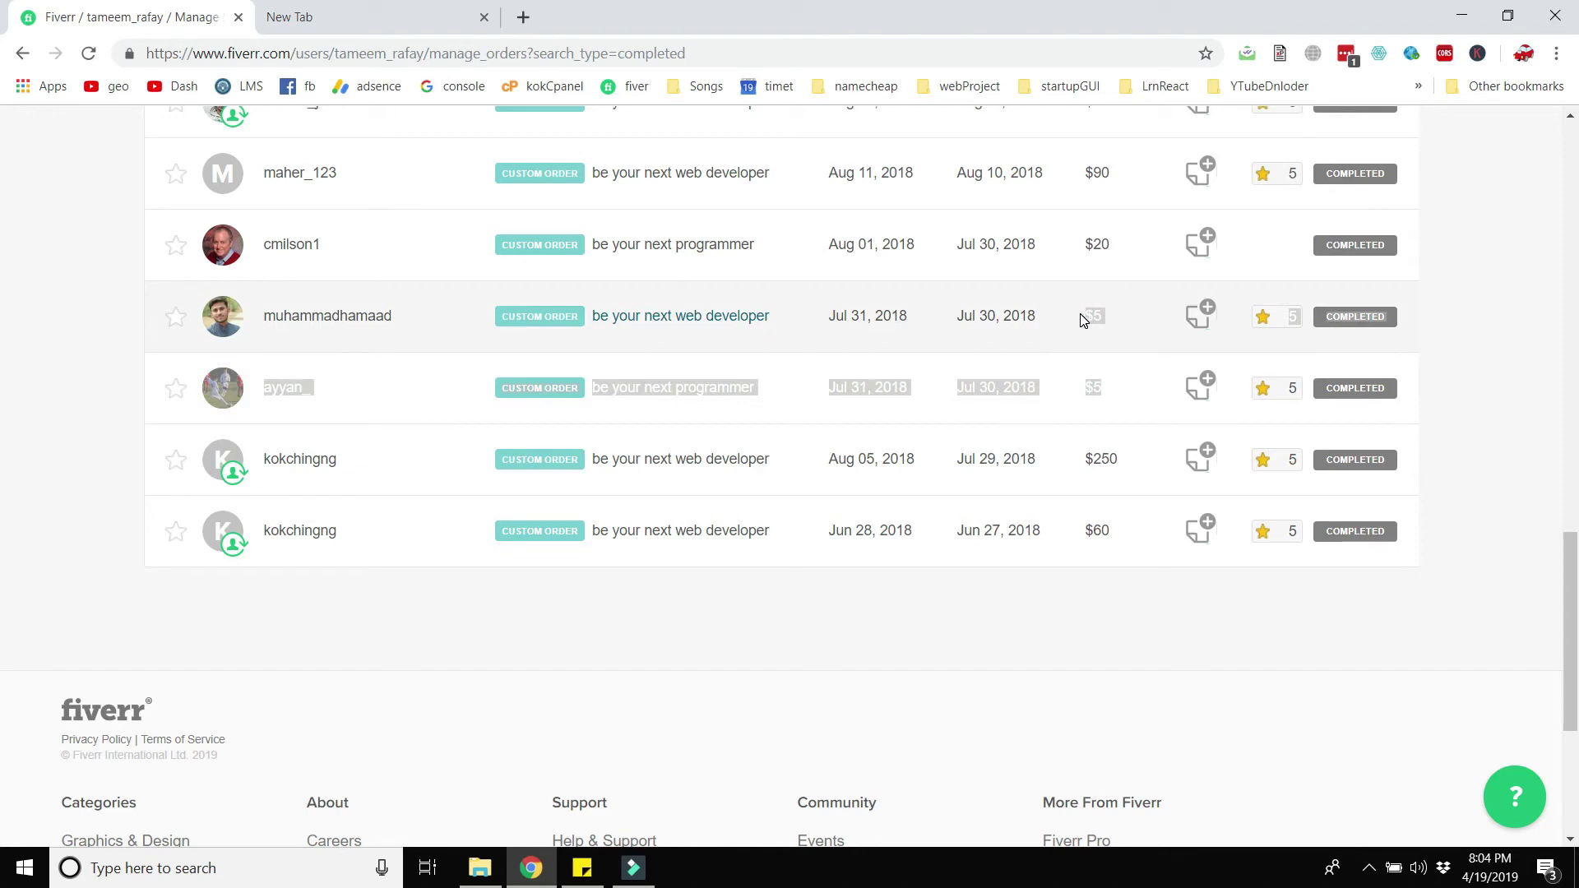
left_click(1138, 388)
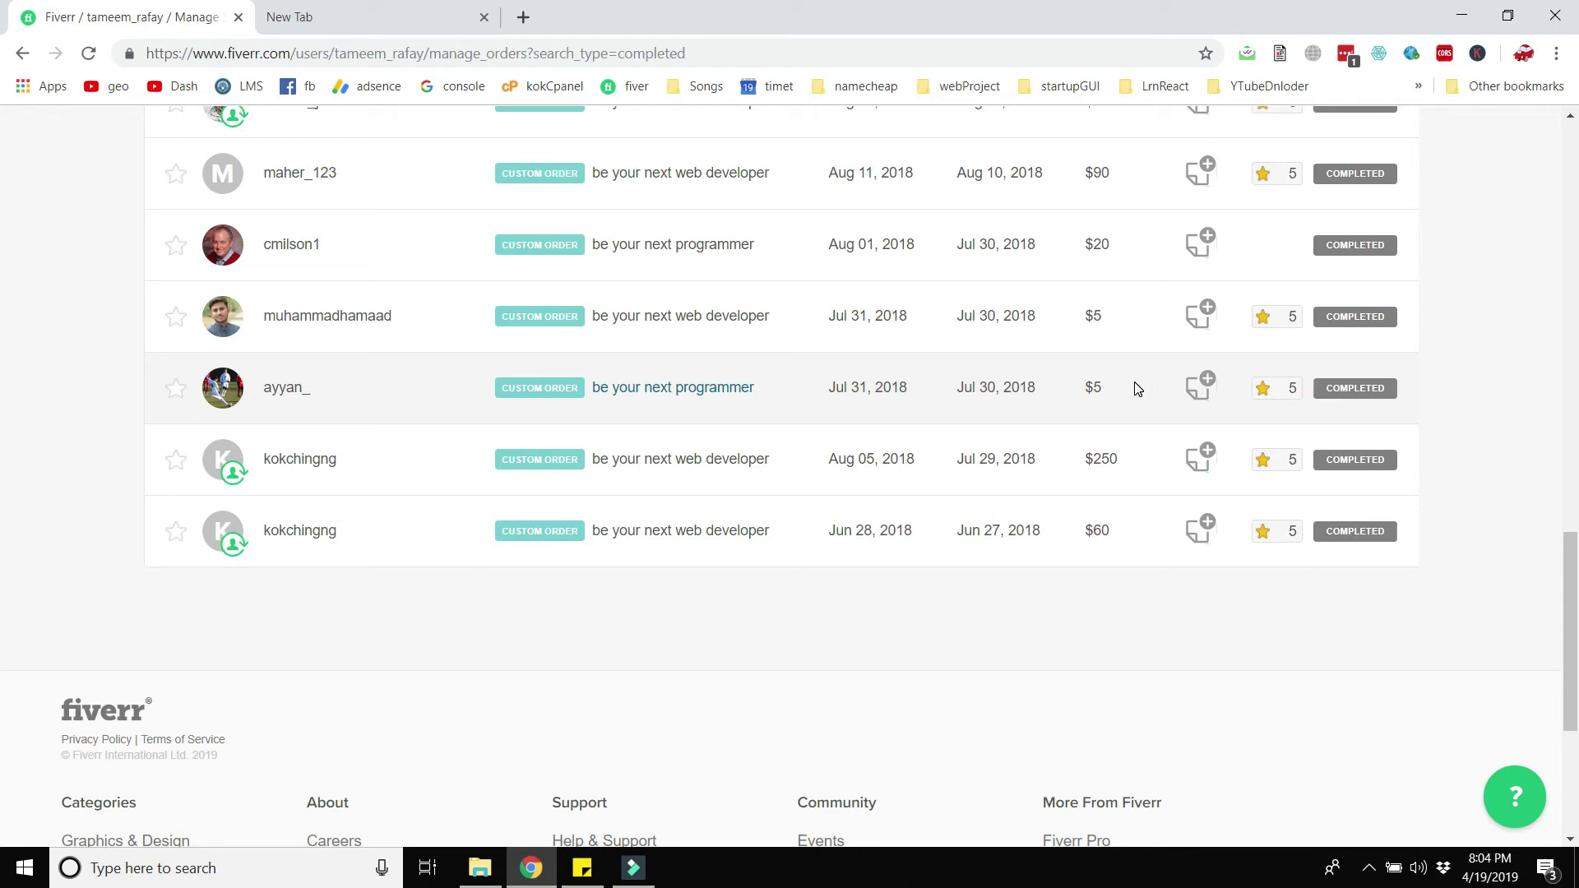
left_click_drag(1138, 389, 1091, 311)
left_click(1134, 411)
scroll(1135, 413, "up", 14)
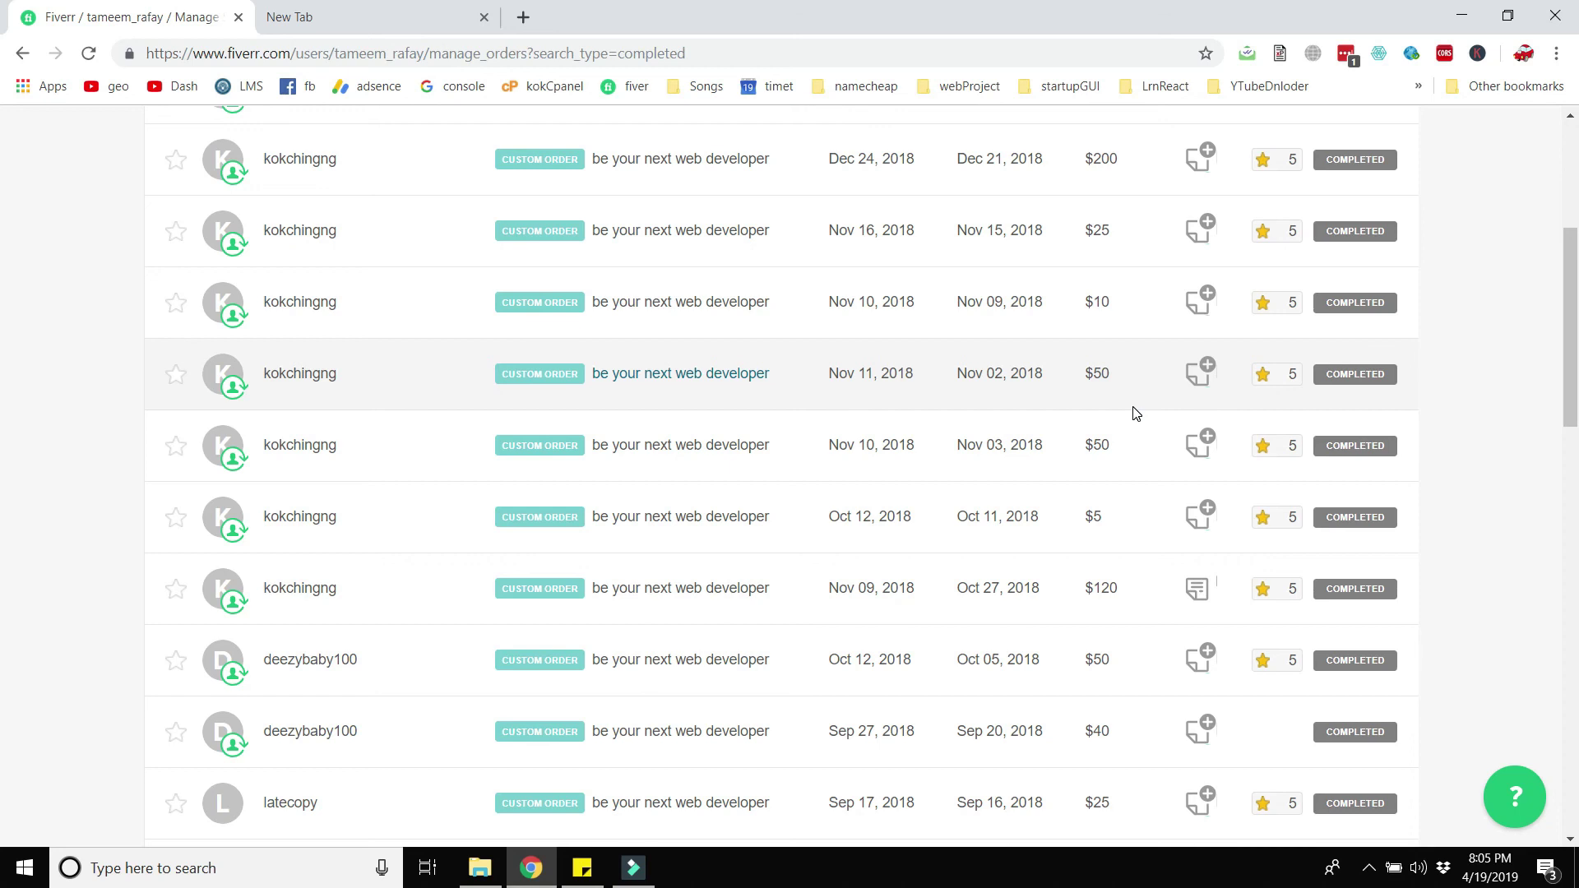
scroll(1136, 413, "up", 5)
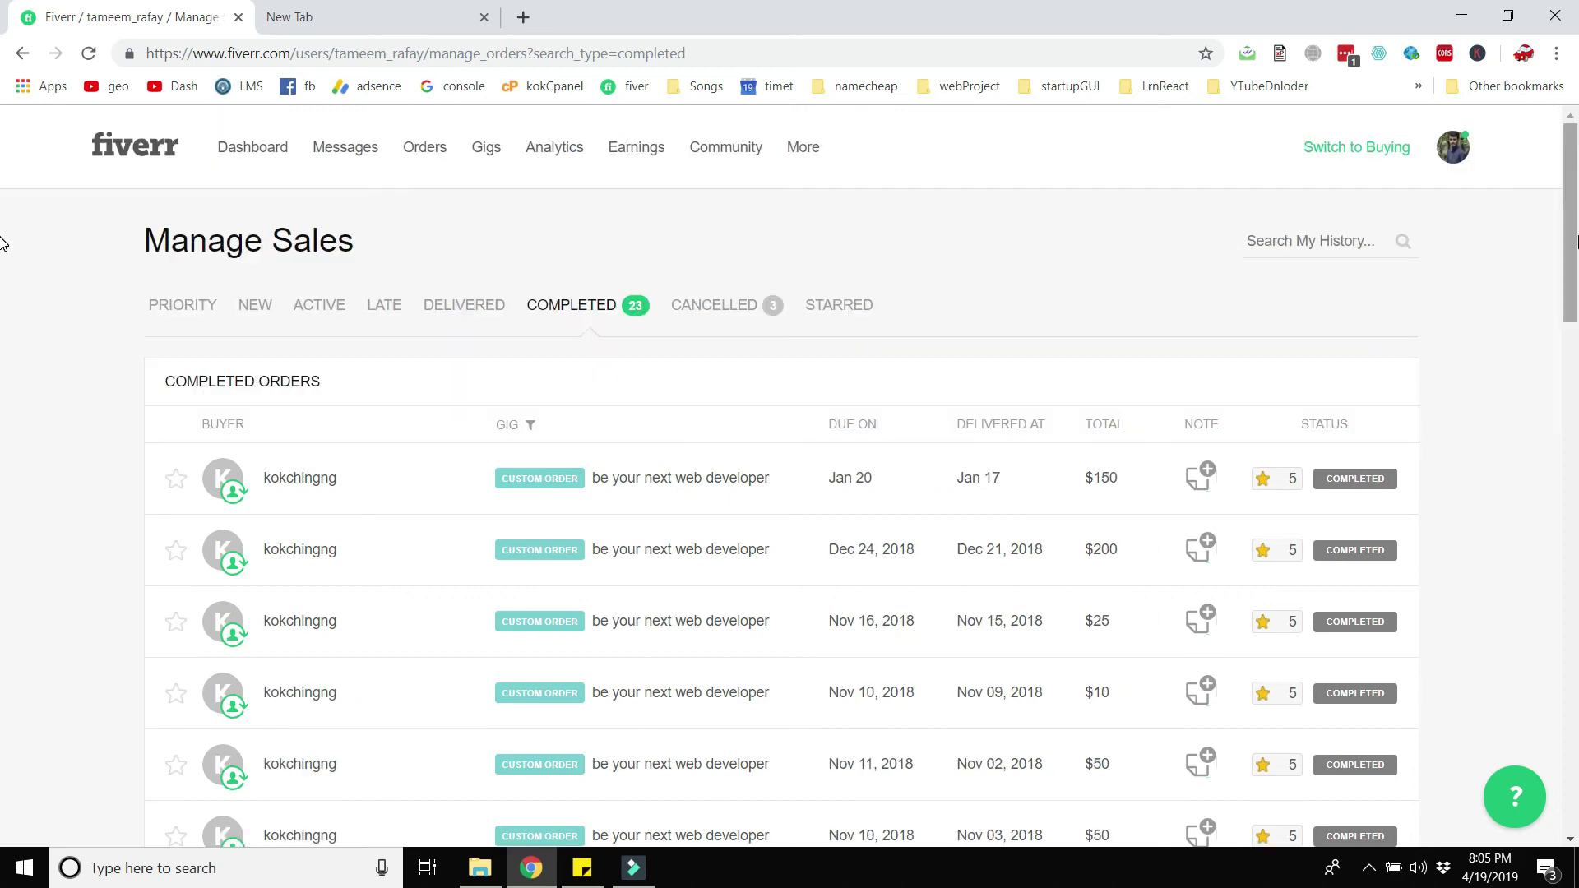